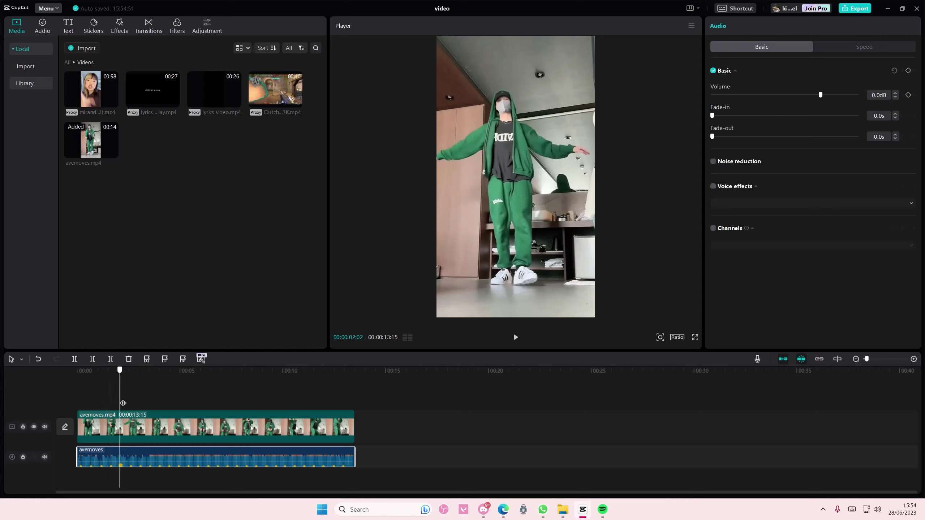
Split the avemoves.mp4 video clip at 00:00:03:01 and slow the part after the cut to 0.5x
left_click(154, 419)
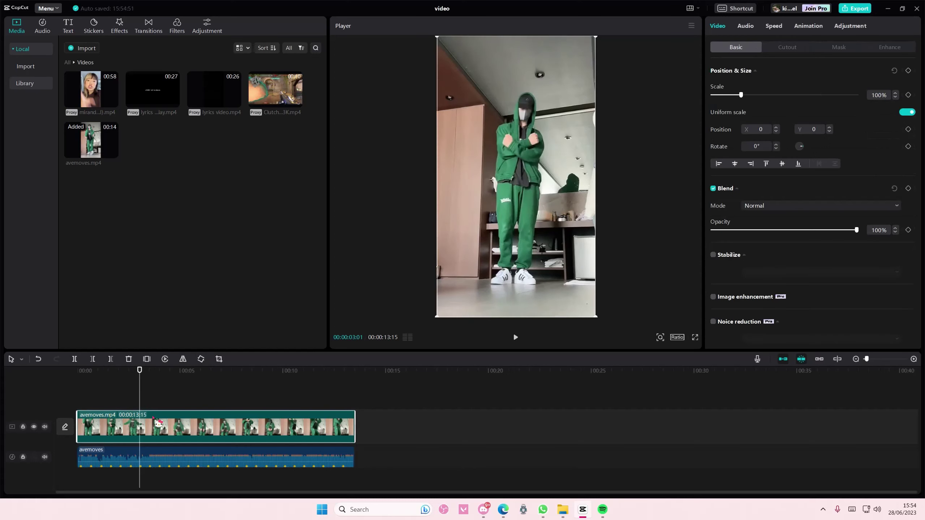
left_click(75, 358)
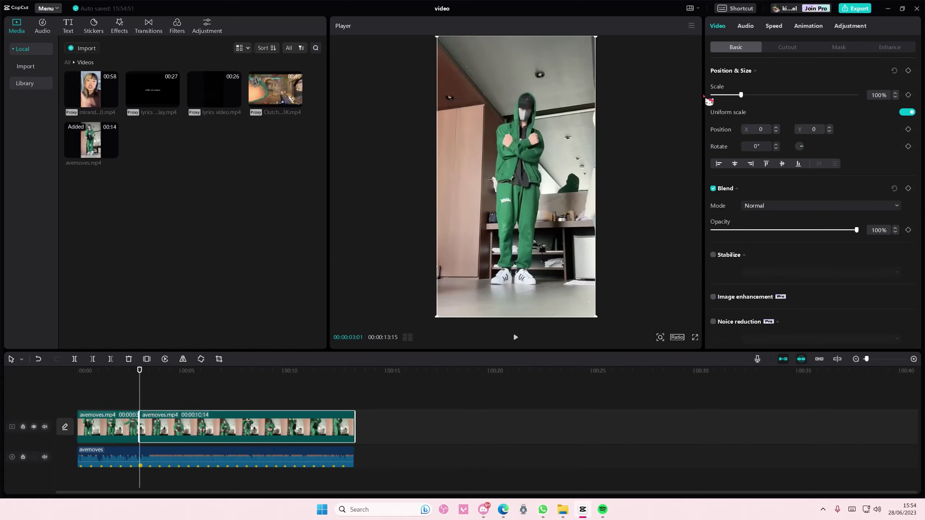
left_click(773, 27)
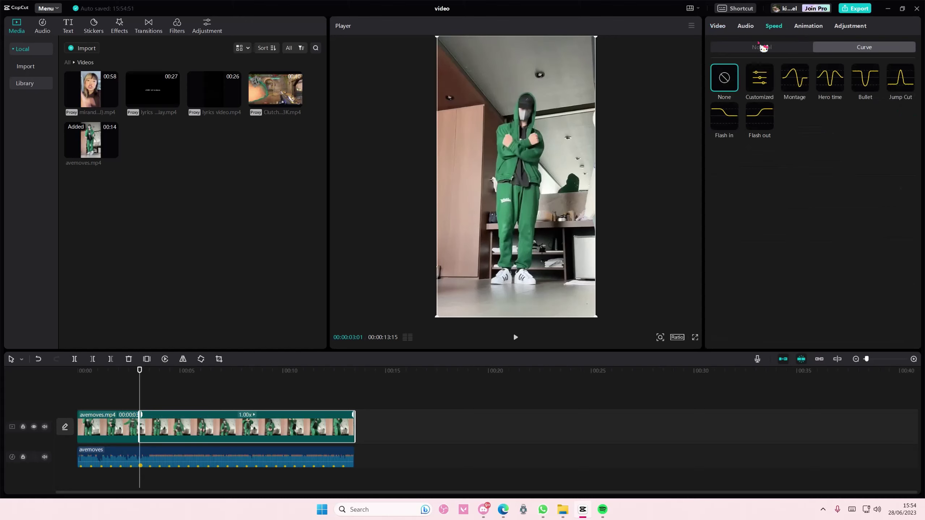
left_click(764, 45)
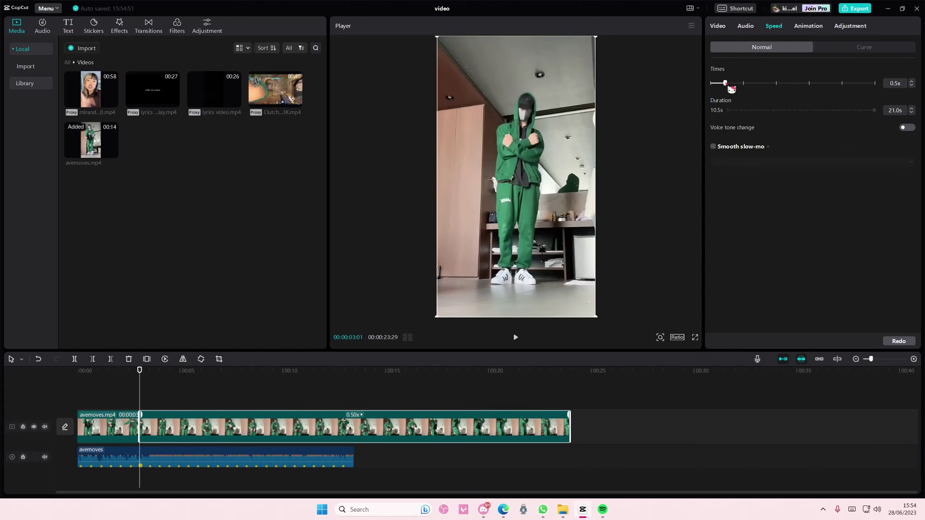
Enable Smooth slow-mo with Optical flow on the slowed clip and turn that clip into a compound clip
left_click(712, 146)
left_click(737, 161)
left_click(742, 201)
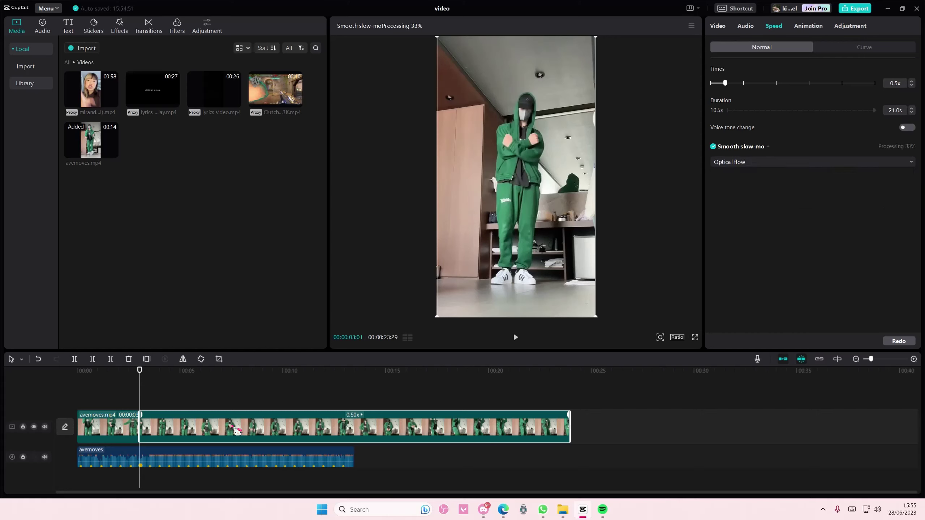
right_click(228, 426)
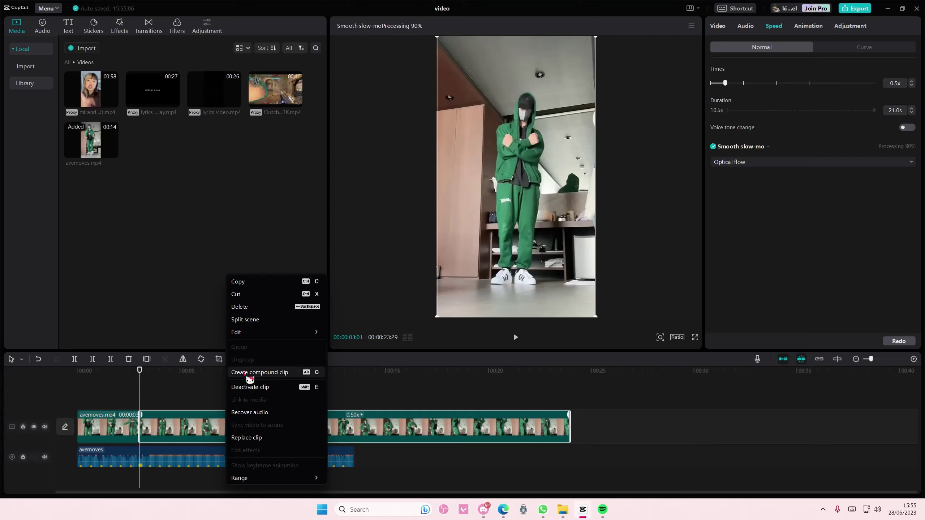
left_click(247, 373)
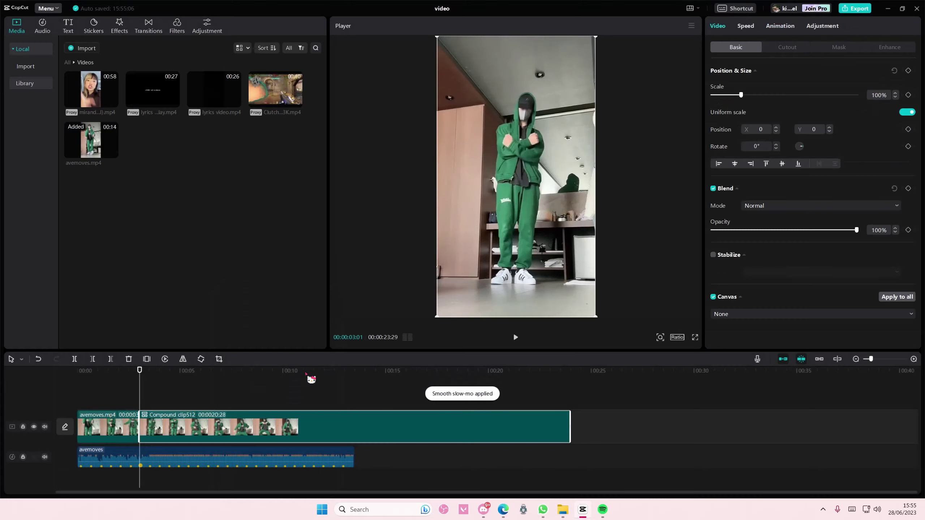
Split the compound clip at the 00:00:03:29 beat marker and apply the Flash in speed curve to the short piece before the cut
left_click_drag(871, 359, 871, 358)
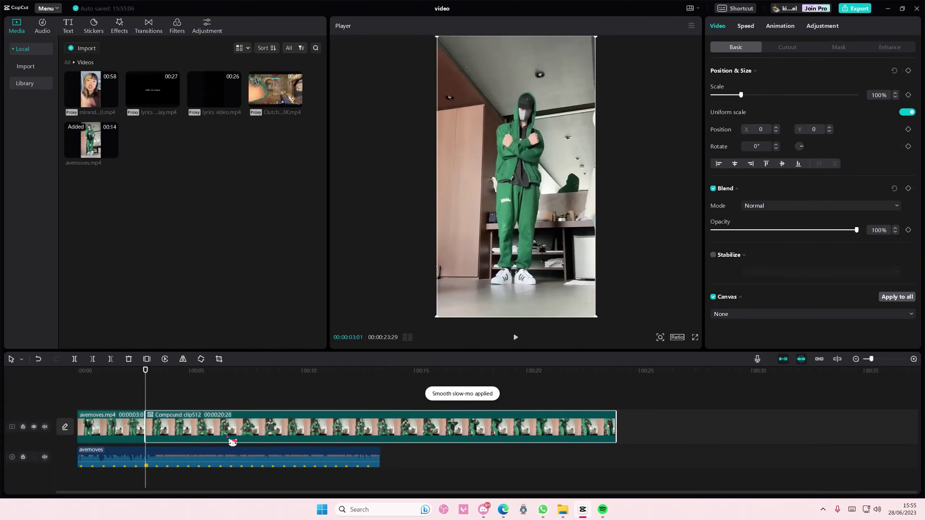
left_click_drag(145, 395, 167, 403)
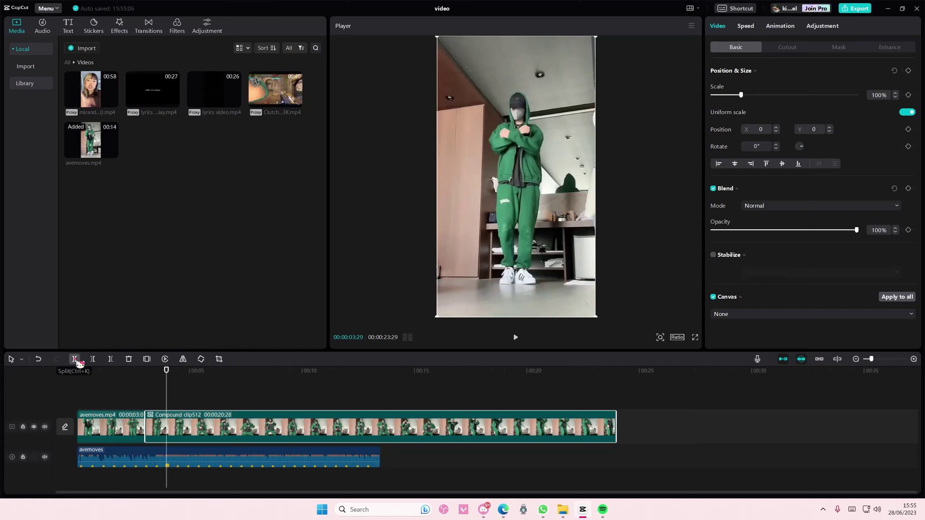
left_click(74, 359)
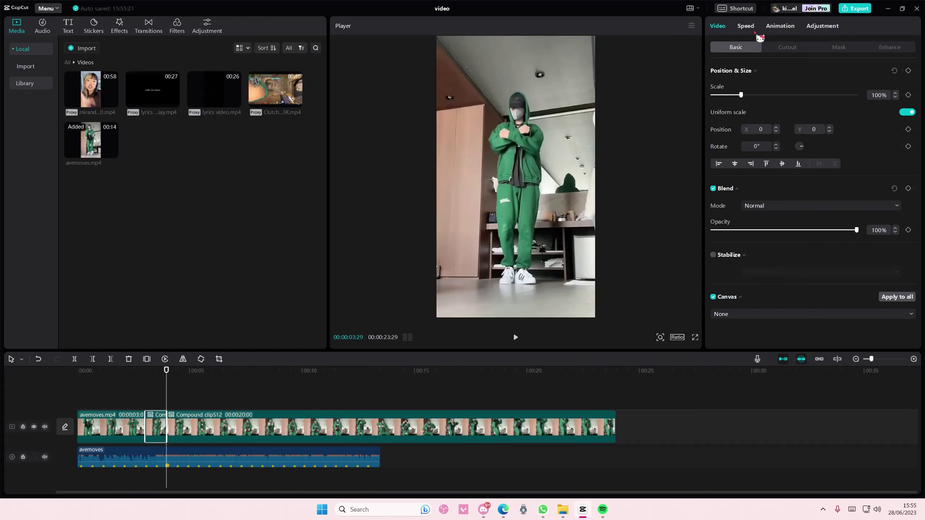
left_click(752, 32)
left_click(852, 48)
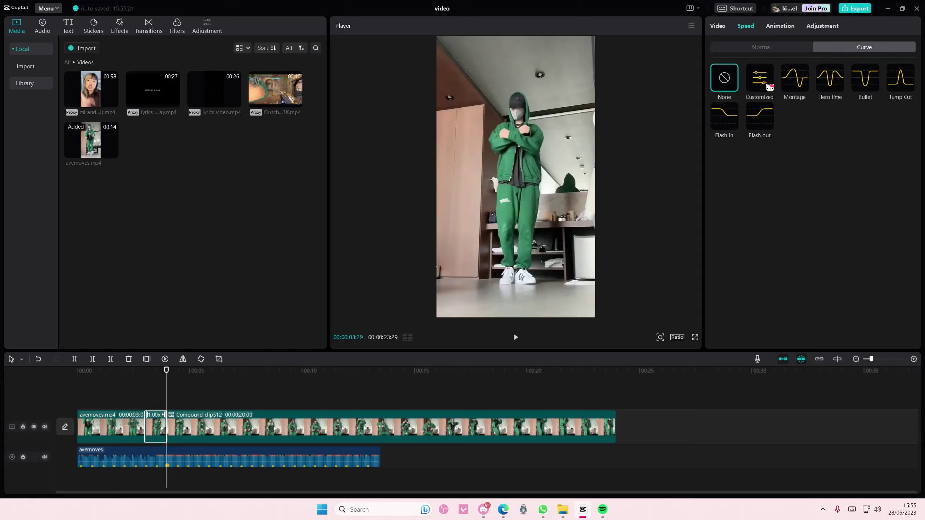
left_click(724, 120)
Split the remaining compound clip at the 00:00:04:13 beat marker and give the new short piece the Flash in speed curve
left_click_drag(158, 391, 179, 396)
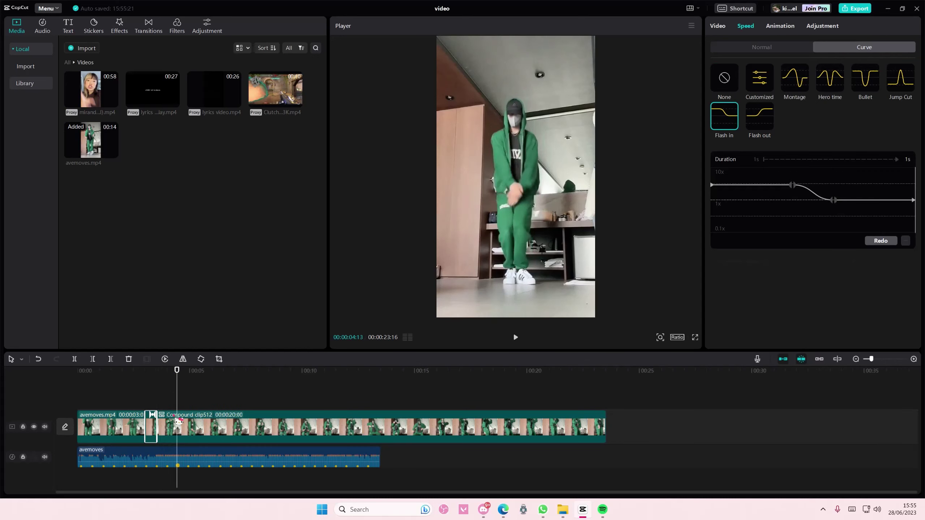
left_click(177, 423)
left_click(76, 359)
left_click(165, 421)
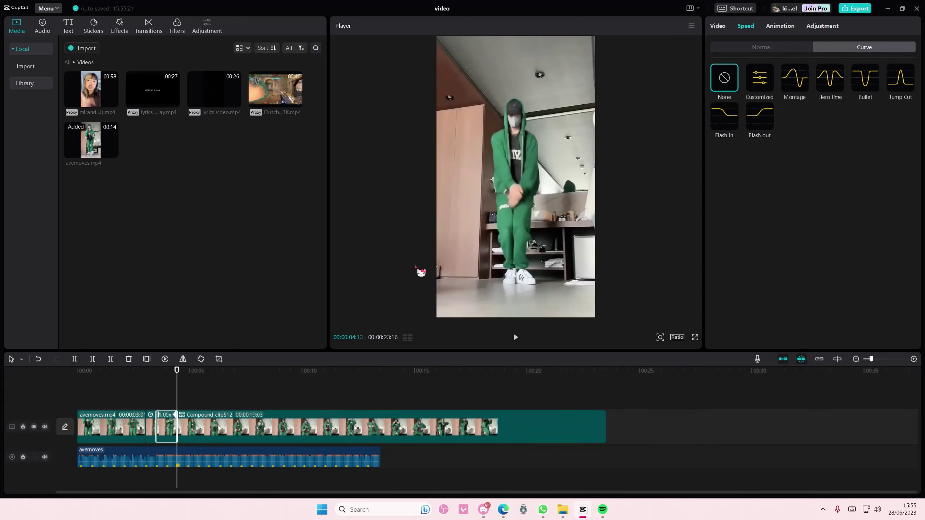
left_click(731, 109)
Cut the long compound clip at the 00:00:04:27 beat marker and apply Flash in to the piece before the cut
left_click_drag(166, 390, 187, 397)
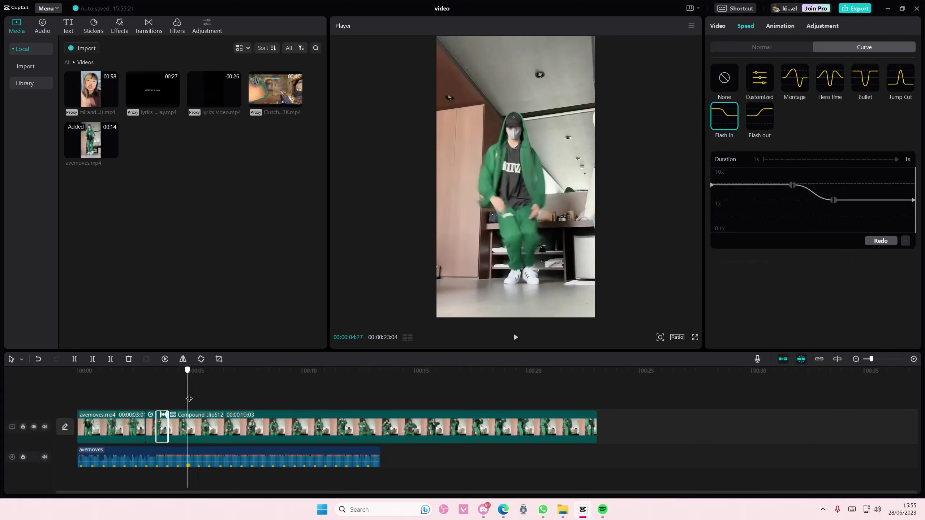
left_click(179, 439)
left_click(74, 358)
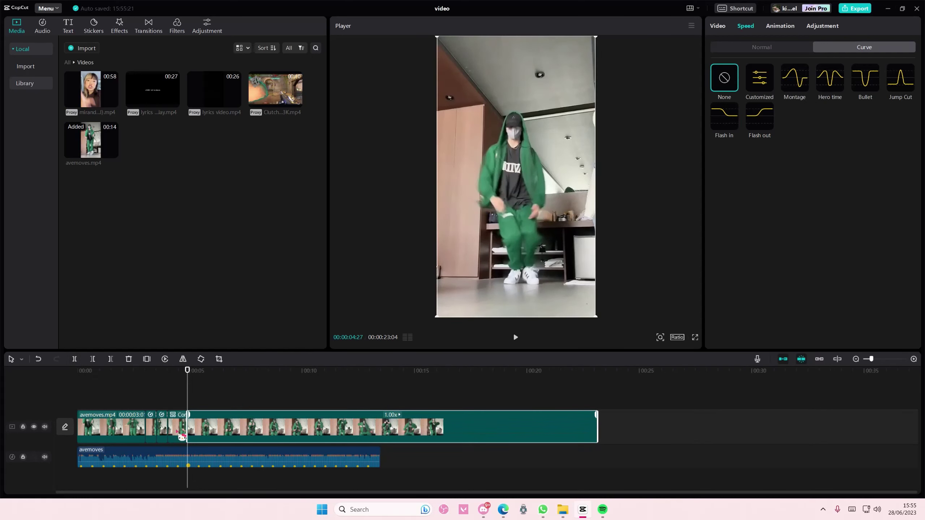
left_click(716, 122)
Split the long compound clip at the 00:00:05:11 beat marker and apply the Flash in curve to the piece before it
left_click_drag(181, 379, 197, 387)
left_click(189, 423)
left_click(74, 358)
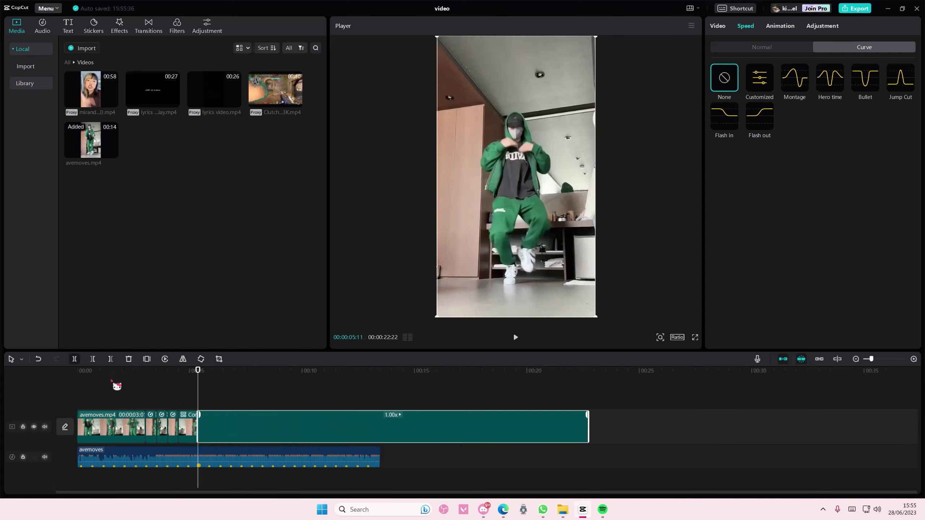
left_click(174, 419)
left_click(189, 429)
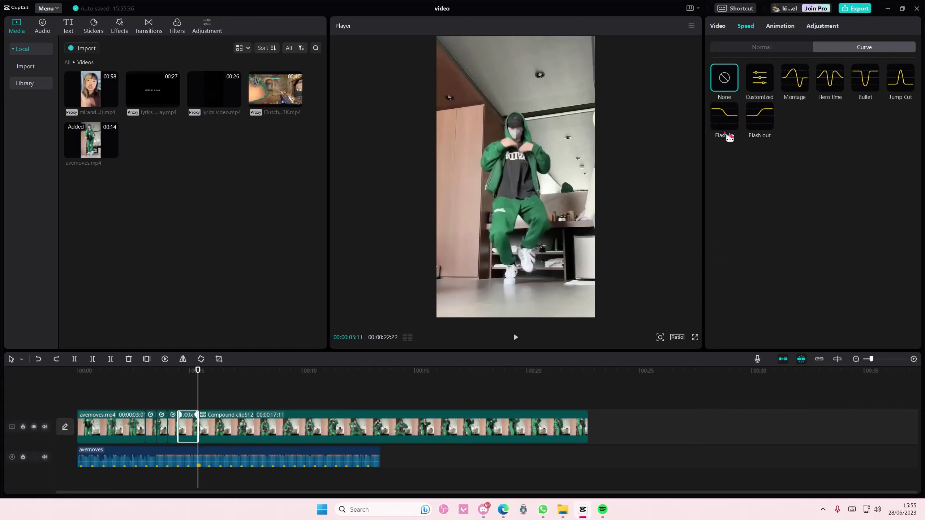
left_click(724, 116)
Split the long compound clip at the 00:00:05:25 beat marker and apply the Flash in curve to the short piece
left_click(208, 393)
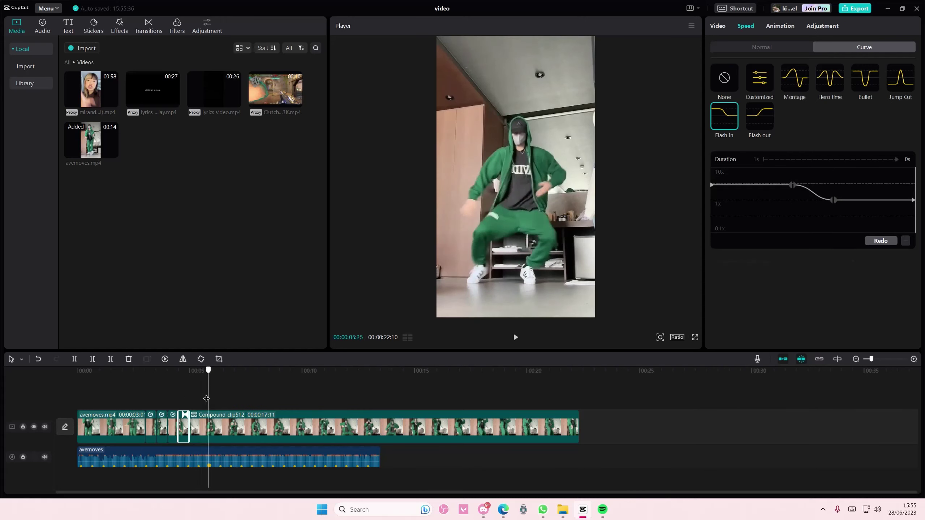
left_click(200, 431)
left_click(56, 358)
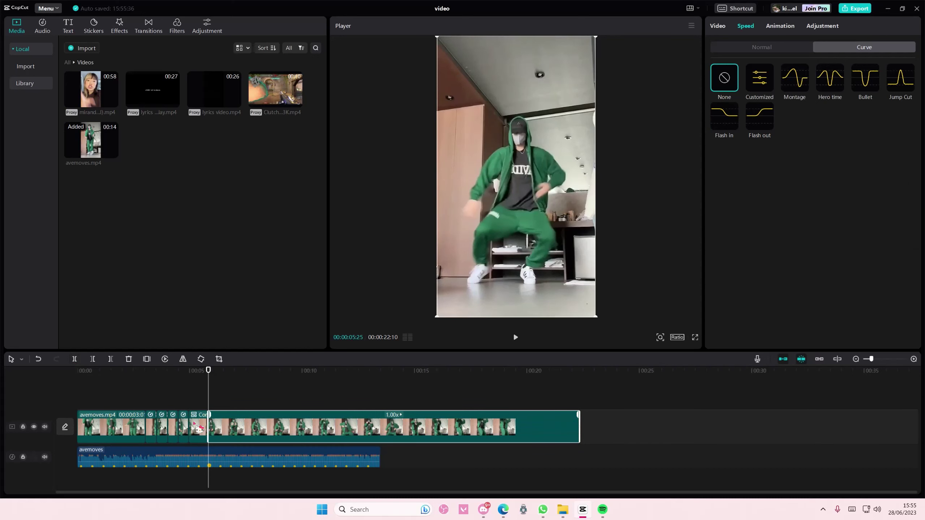
Split the long compound clip at the 00:00:06:10 beat marker and set the short piece's speed curve to Flash in
left_click(218, 394)
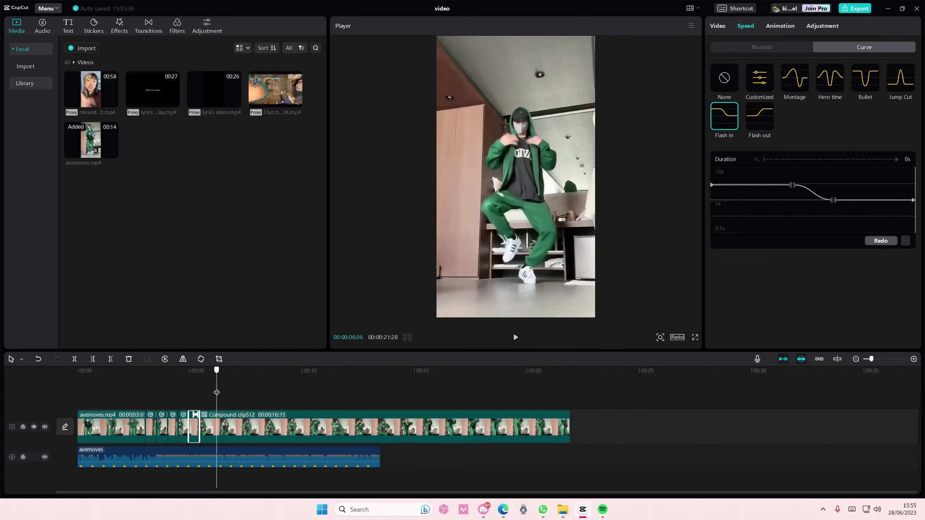
left_click(215, 430)
left_click(75, 358)
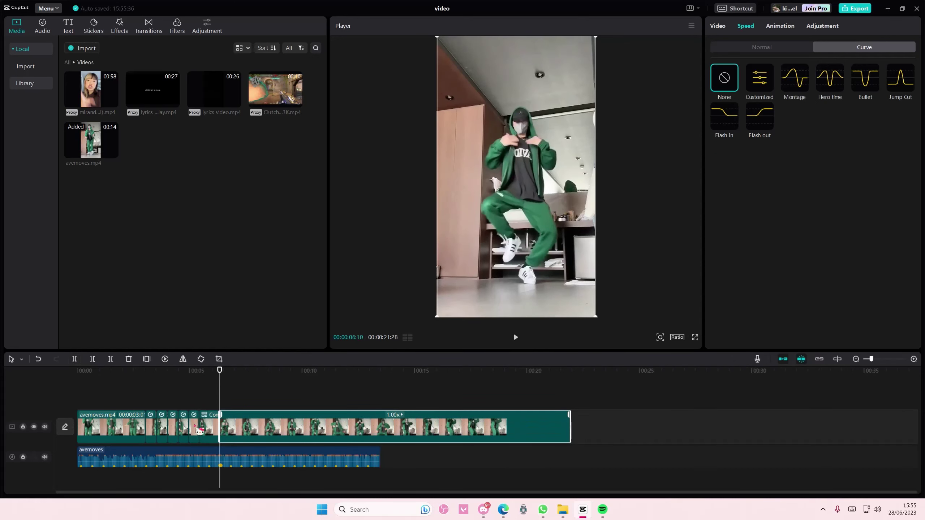
left_click(195, 427)
left_click(206, 427)
left_click(723, 124)
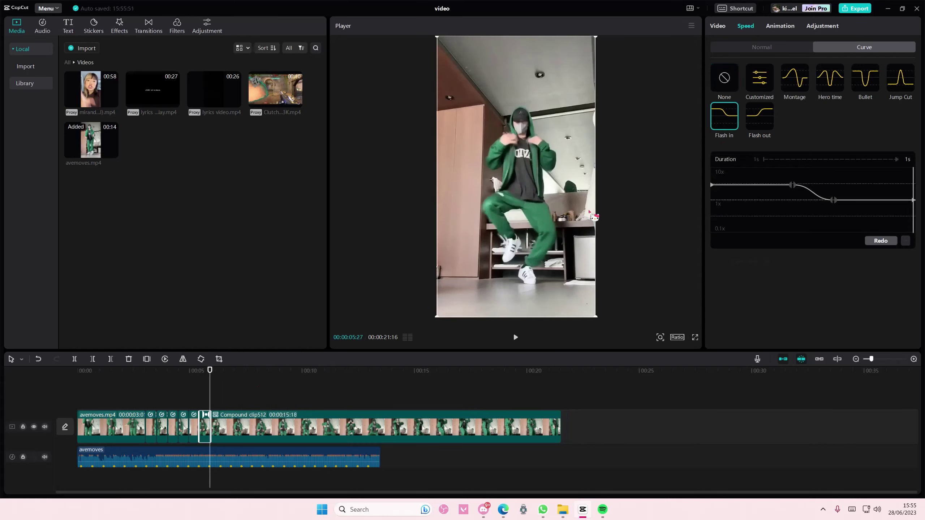
Split the long compound clip at the 00:00:06:24 beat marker and apply Flash in to the piece before the cut
left_click(219, 391)
left_click_drag(220, 392, 230, 393)
left_click(242, 435)
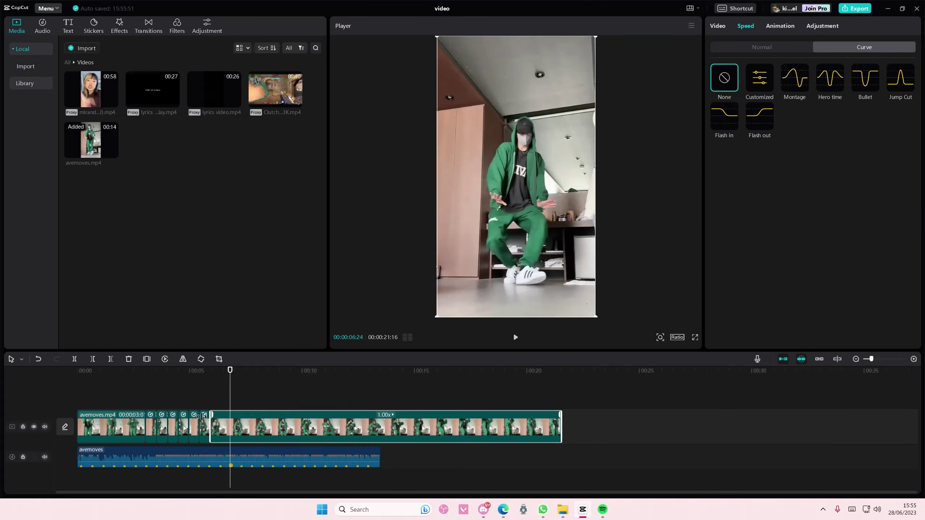
left_click(216, 428)
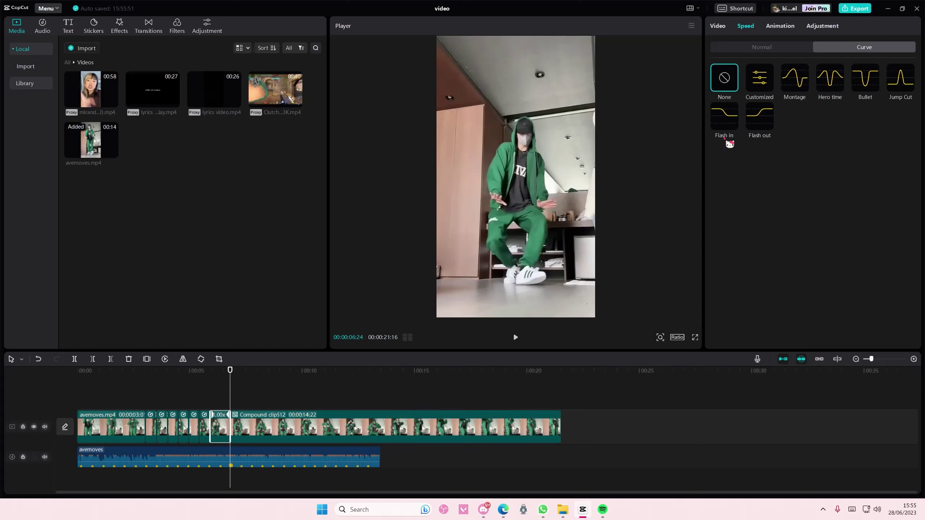
left_click(726, 122)
Split the long compound clip at the 00:00:07:08 beat marker and apply the Flash in speed curve to the short piece
left_click(240, 371)
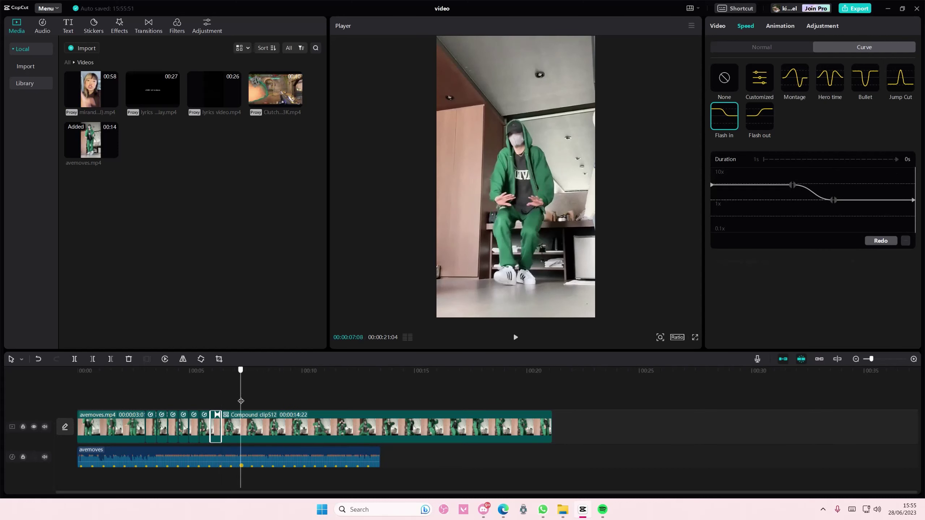
left_click(251, 435)
left_click(74, 359)
left_click(236, 432)
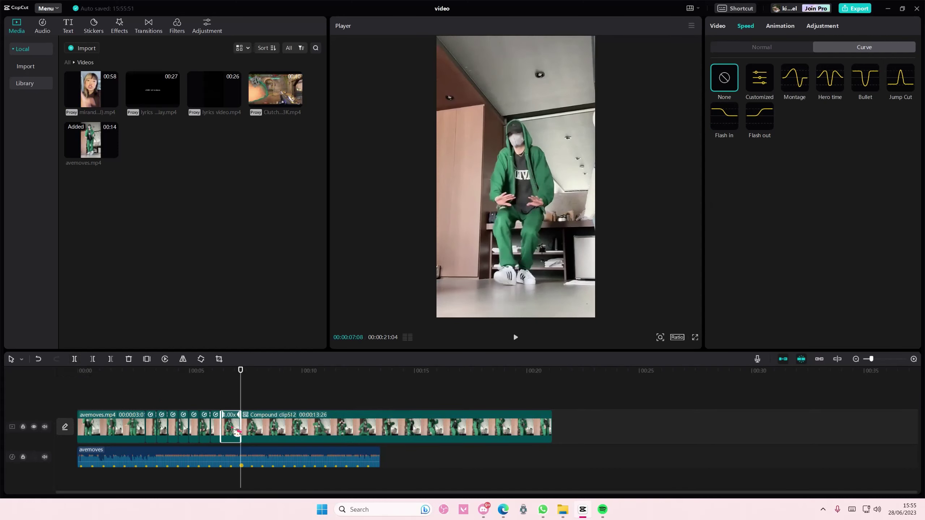
left_click(714, 133)
Split the long compound clip at the next beat marker after 00:00:07:08 and apply Flash in to the new short piece
left_click_drag(229, 376, 251, 379)
left_click(257, 422)
left_click(74, 359)
left_click(242, 428)
left_click(729, 127)
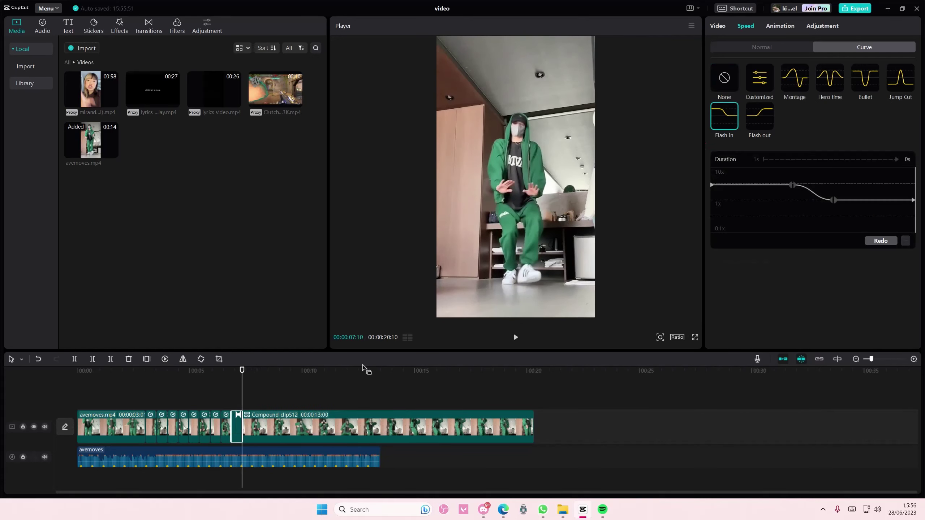
Split the long compound clip at the 00:00:08:06 beat marker and apply the Flash in curve to the piece before it
left_click(261, 397)
left_click(268, 434)
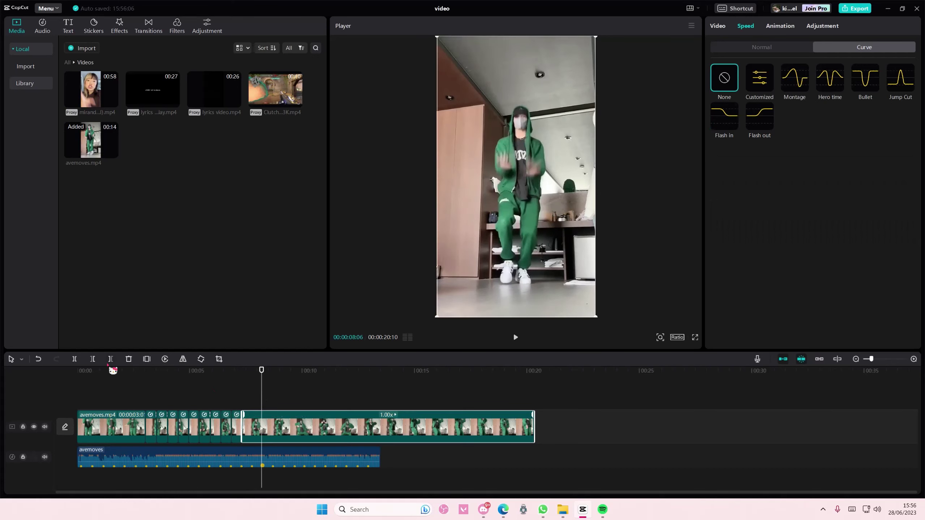
left_click(75, 359)
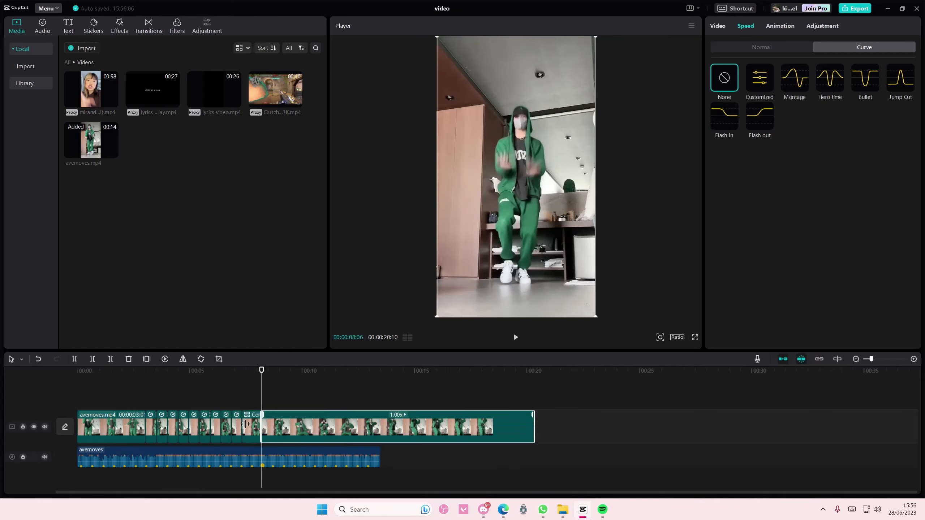
left_click(726, 128)
Split the long compound clip at the 00:00:08:20 beat marker and give the short piece the Flash in speed curve
left_click(271, 401)
left_click(273, 424)
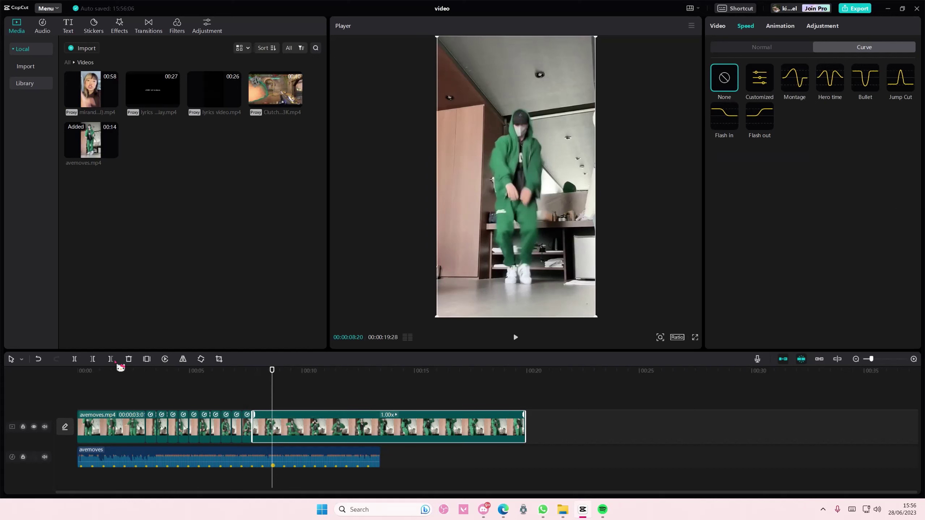
left_click(74, 359)
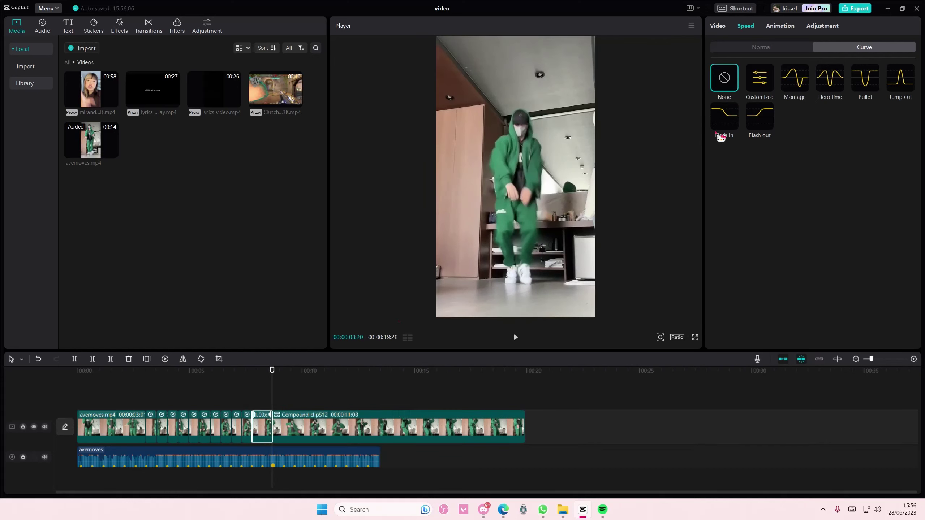
left_click(718, 127)
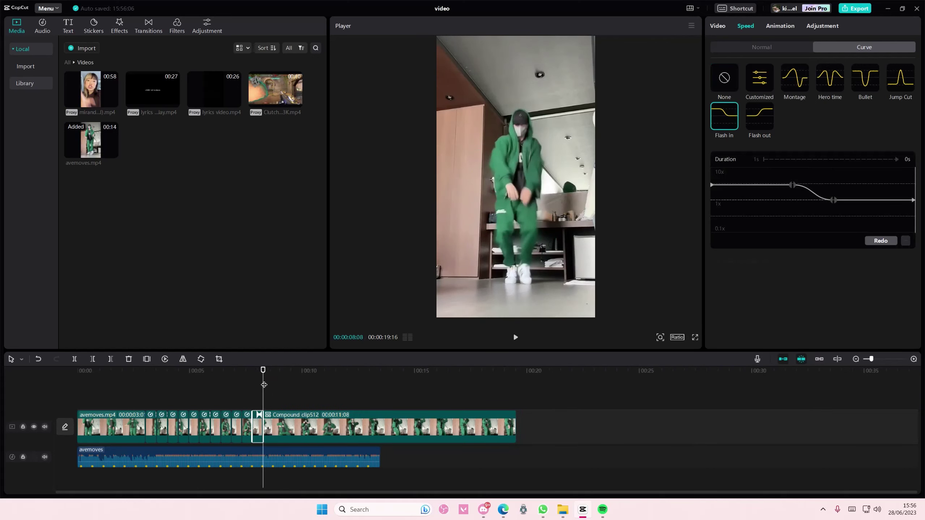
Split the long compound clip at the 00:00:09:05 beat marker and apply Flash in to the piece before the cut
left_click(283, 387)
left_click(288, 427)
left_click(74, 358)
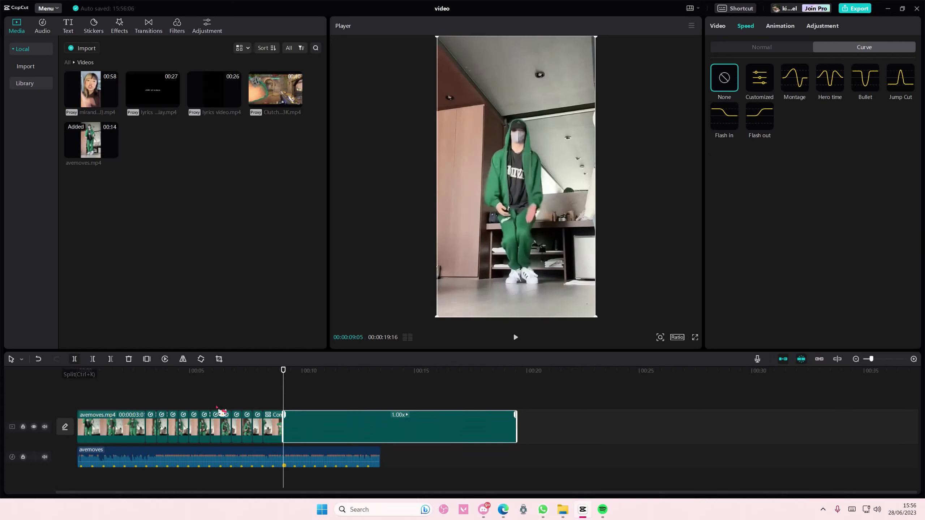
left_click(724, 125)
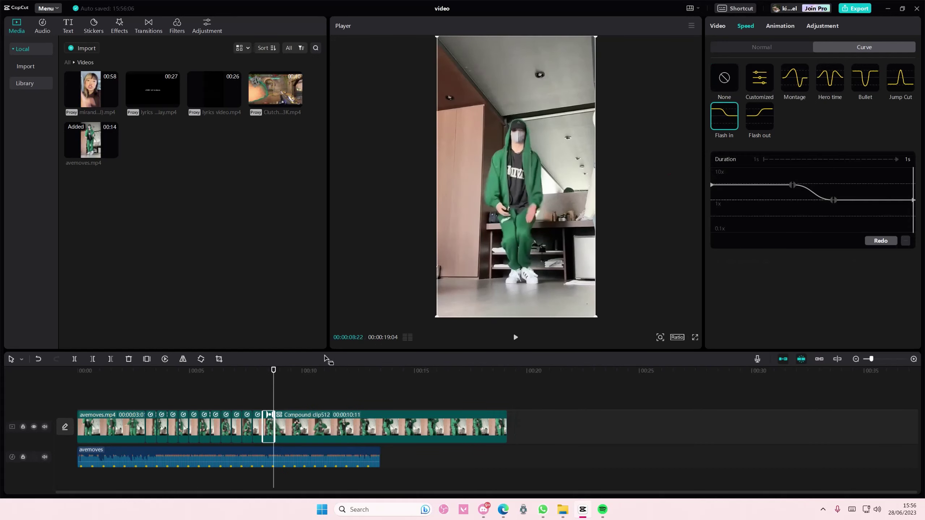
Split the long compound clip at the next beat marker after 00:00:09:05 and apply the Flash in curve to the short piece
left_click(293, 392)
left_click(304, 432)
left_click(74, 358)
left_click(724, 116)
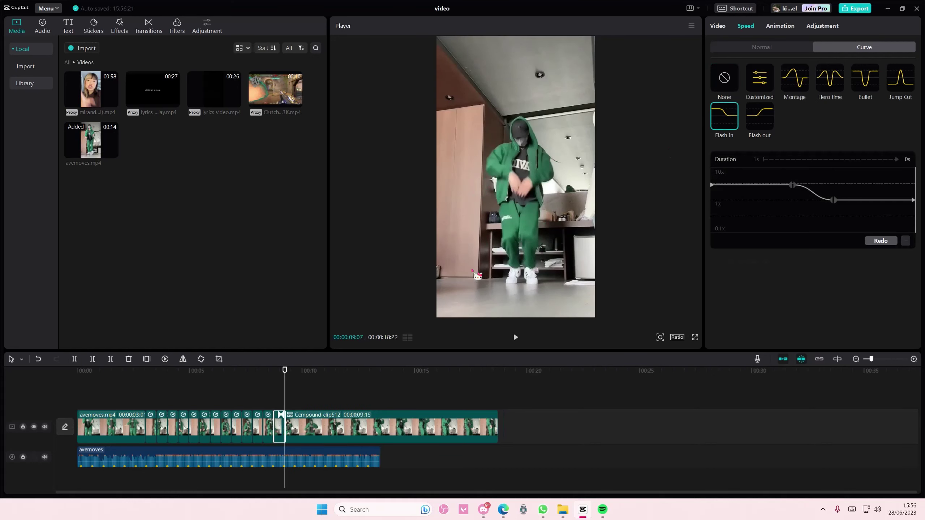
Split the long compound clip at the beat marker near 00:00:10:00 and apply the Flash in curve to the piece before it
left_click_drag(287, 386, 304, 405)
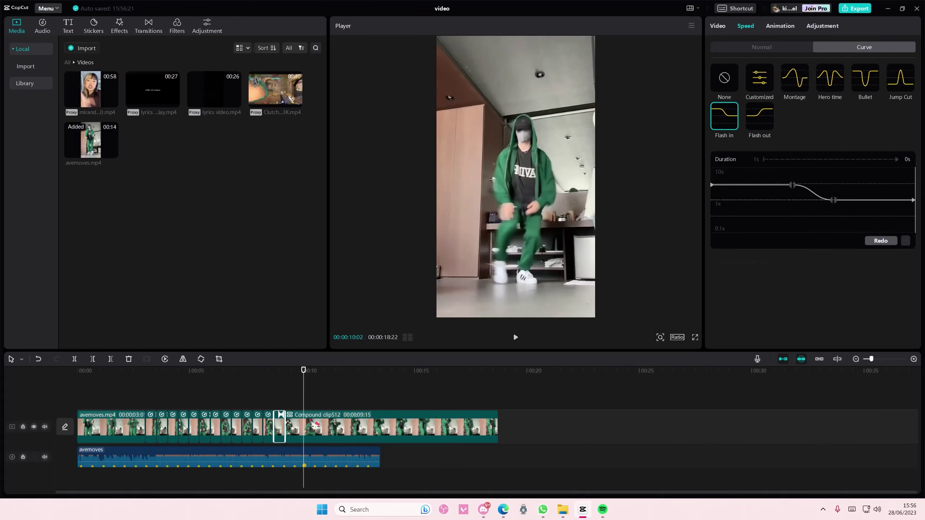
left_click(310, 420)
left_click(74, 359)
left_click(294, 421)
left_click(730, 123)
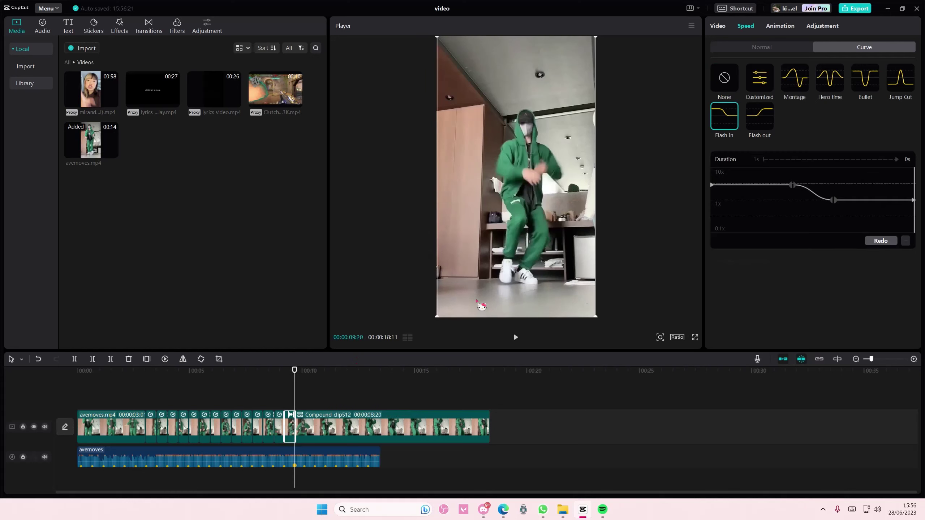
Split the long compound clip at the 00:00:10:16 beat marker and give the piece before the cut the Flash in curve
left_click(316, 430)
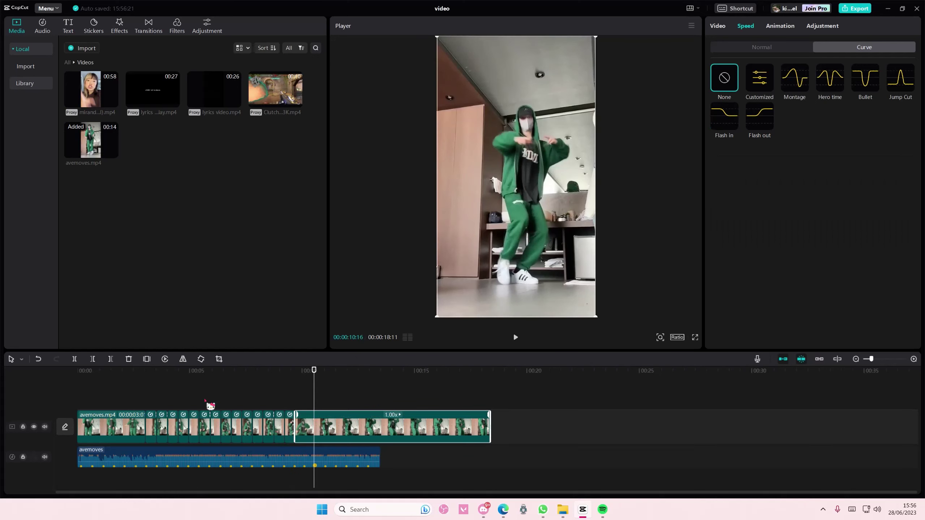
left_click(75, 359)
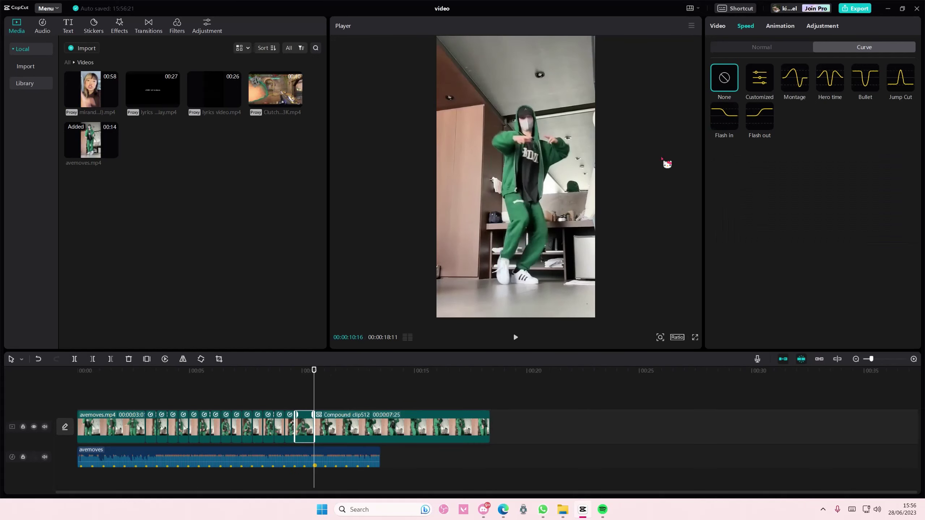
left_click(724, 116)
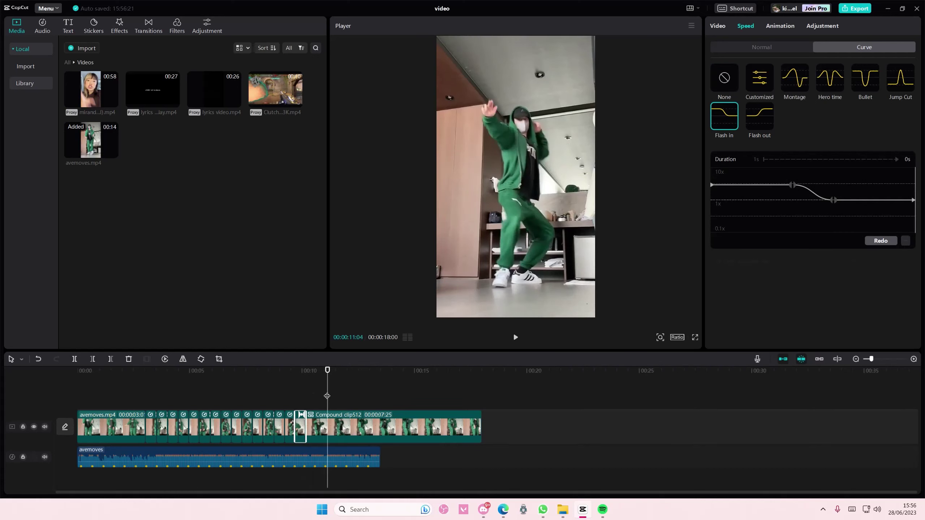
Split the long compound clip at the beat marker near 00:00:11:00 and apply Flash in to the short piece
left_click(323, 419)
left_click(74, 359)
left_click(314, 426)
left_click(724, 127)
Split the long compound clip at the 00:00:11:14 beat marker and apply the Flash in curve to the piece before it
left_click(335, 388)
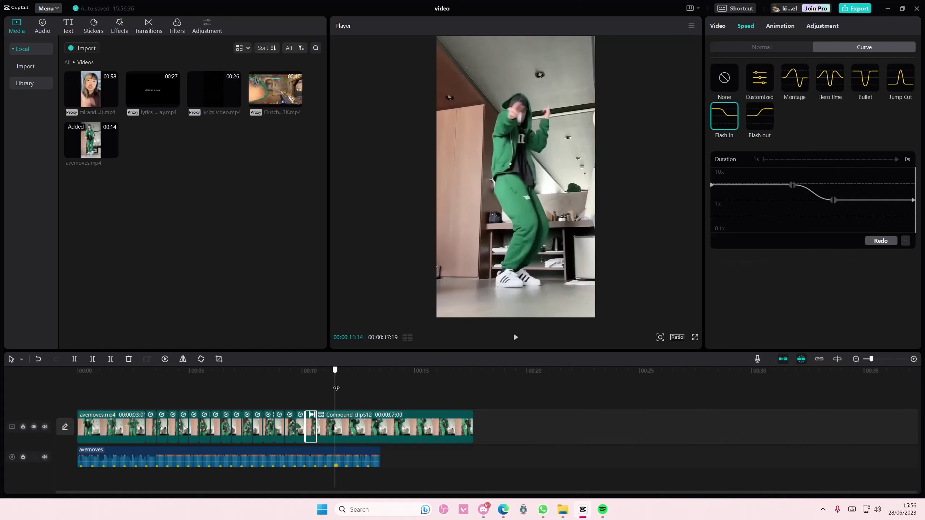
left_click(342, 419)
left_click(76, 361)
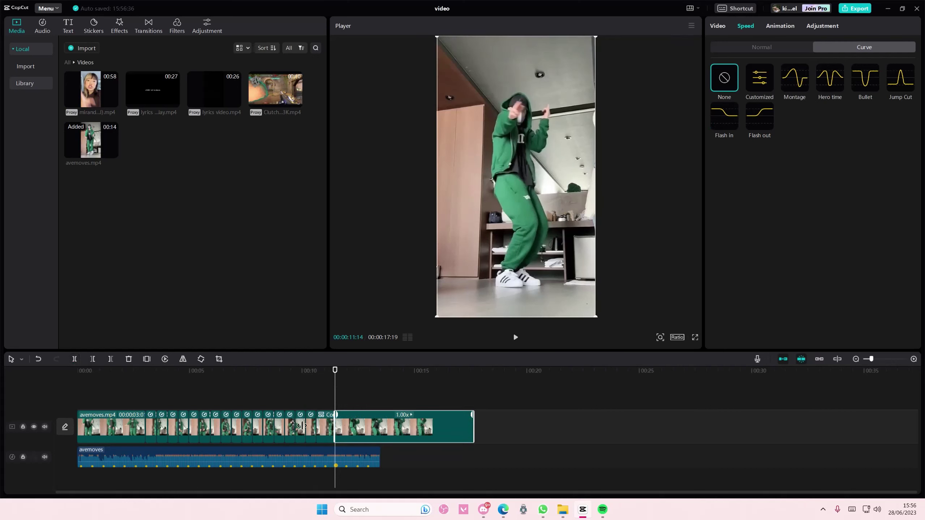
left_click(320, 427)
left_click(727, 119)
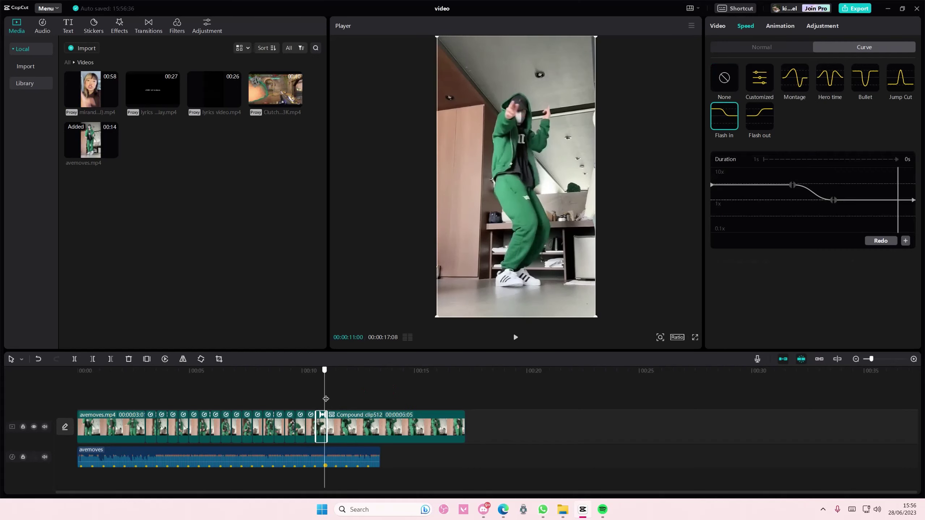
Split the long compound clip at the 00:00:11:28 beat marker and give the short piece the Flash in speed curve
left_click(344, 417)
left_click(91, 360)
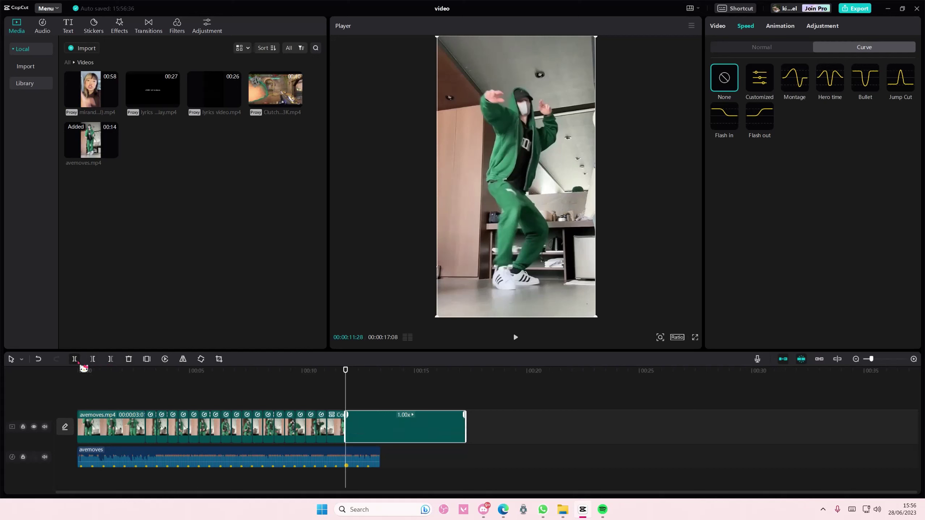
left_click(735, 125)
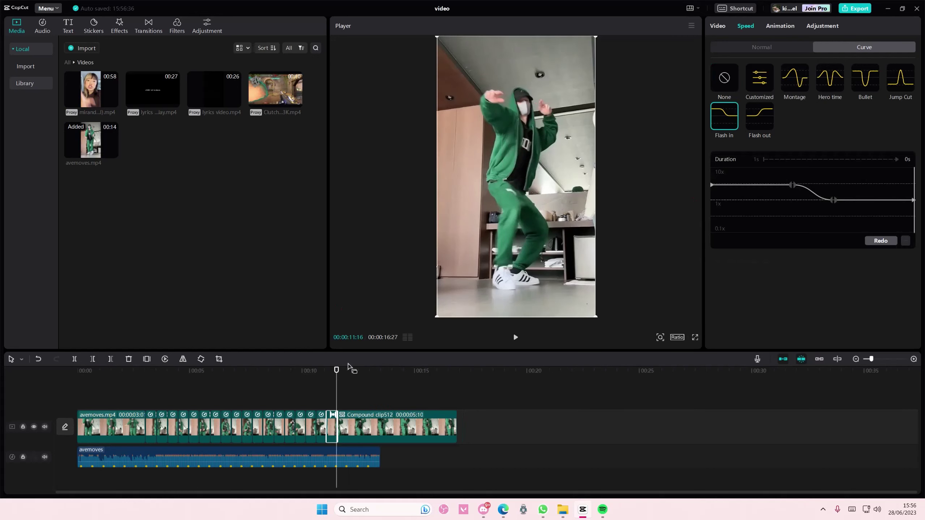
Split the long compound clip at the 00:00:12:13 beat marker and apply Flash in to the piece before the cut
left_click(355, 430)
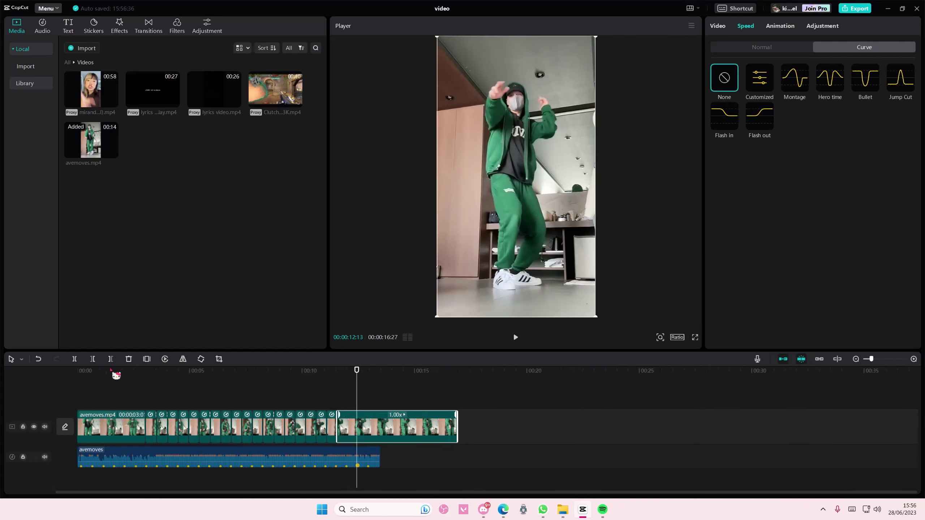
left_click(75, 360)
left_click(343, 428)
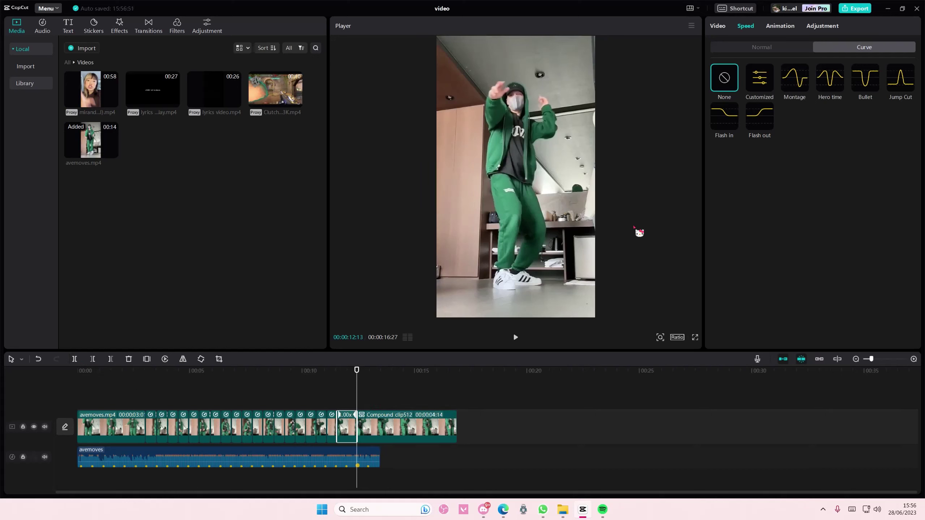
left_click(712, 138)
Split the long compound clip at the 00:00:12:27 beat marker and apply the Flash in curve to the short piece
left_click_drag(356, 393, 365, 398)
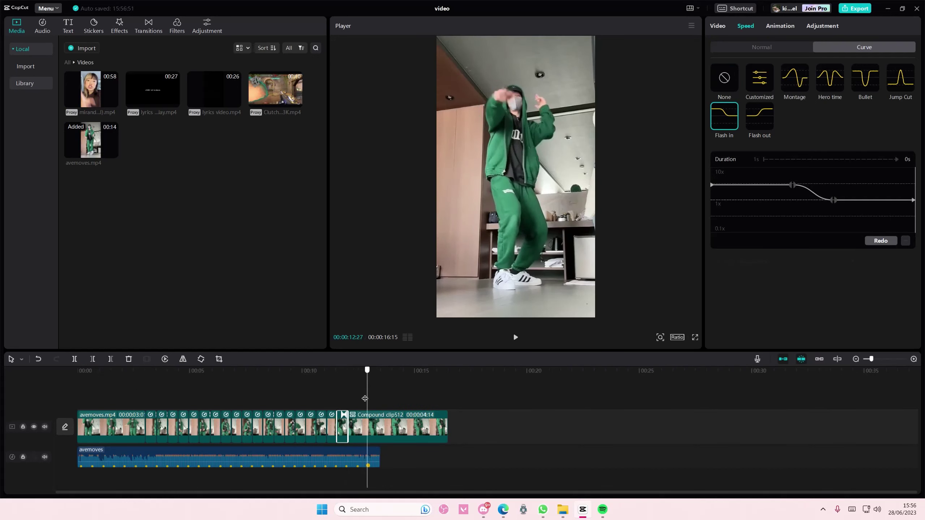
left_click(375, 421)
left_click(76, 359)
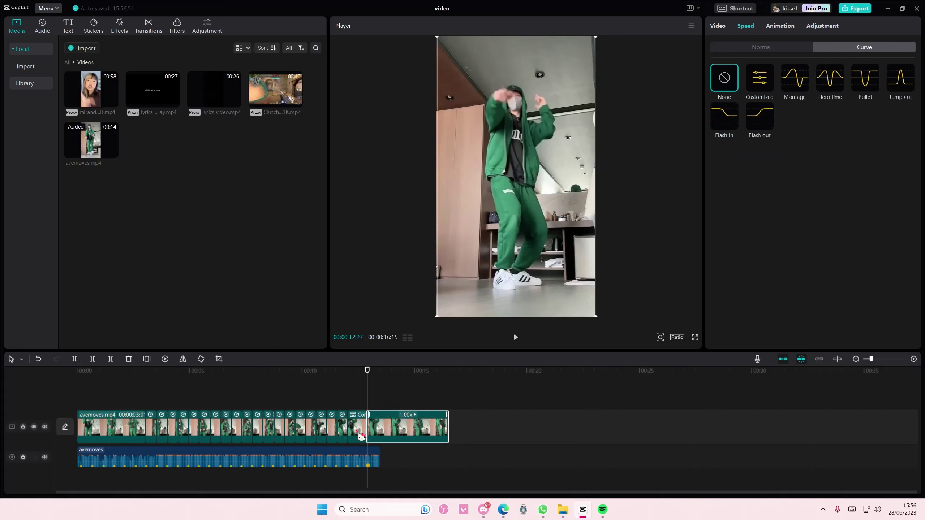
left_click(359, 428)
left_click(713, 128)
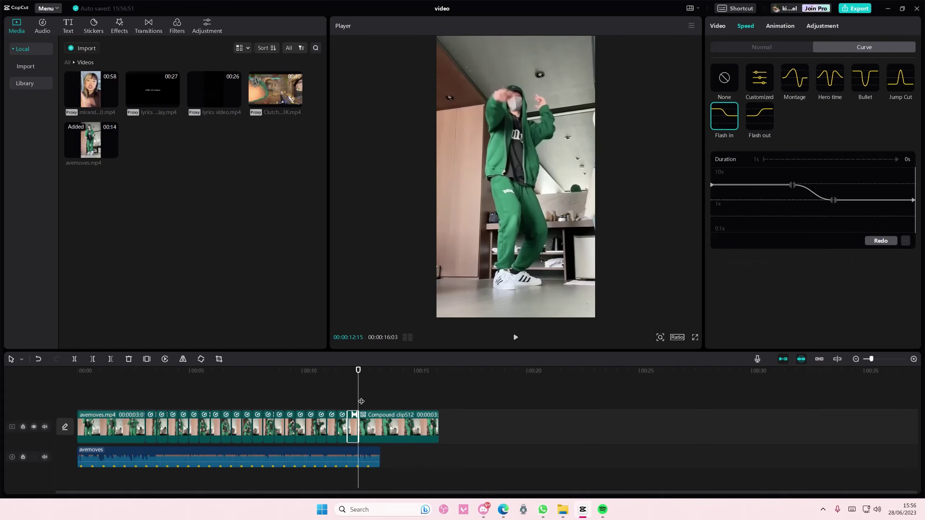
Split the compound clip at 00:00:13:15, where the audio ends, and apply the Flash in curve to the piece before it
left_click(361, 400)
left_click_drag(361, 401, 379, 408)
left_click(385, 430)
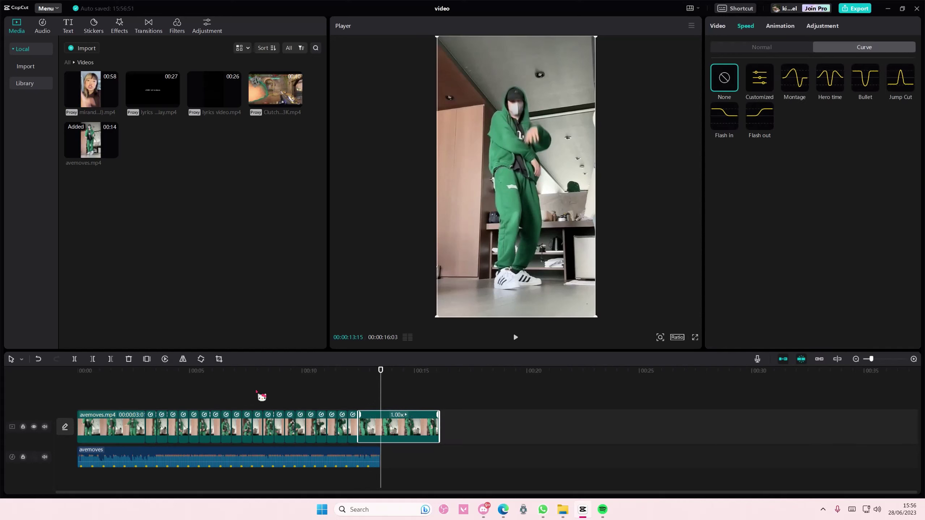
left_click(81, 360)
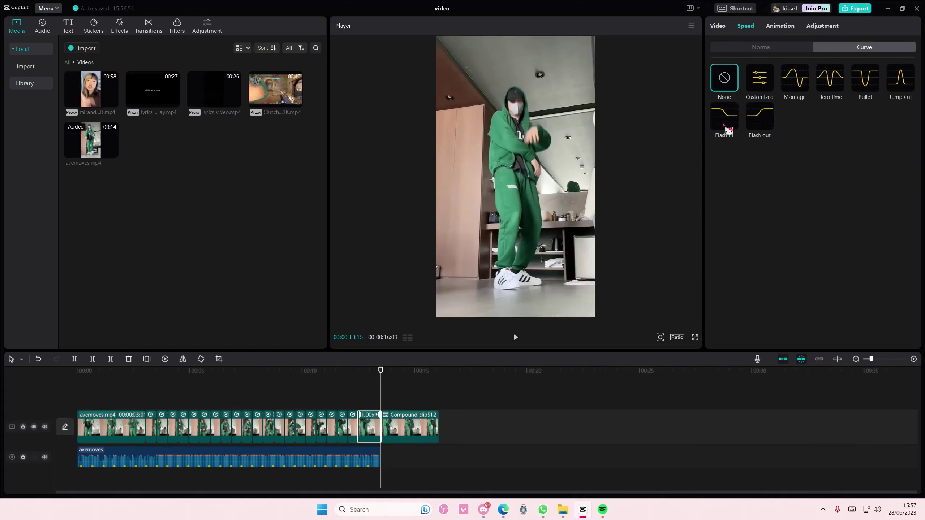
left_click(721, 122)
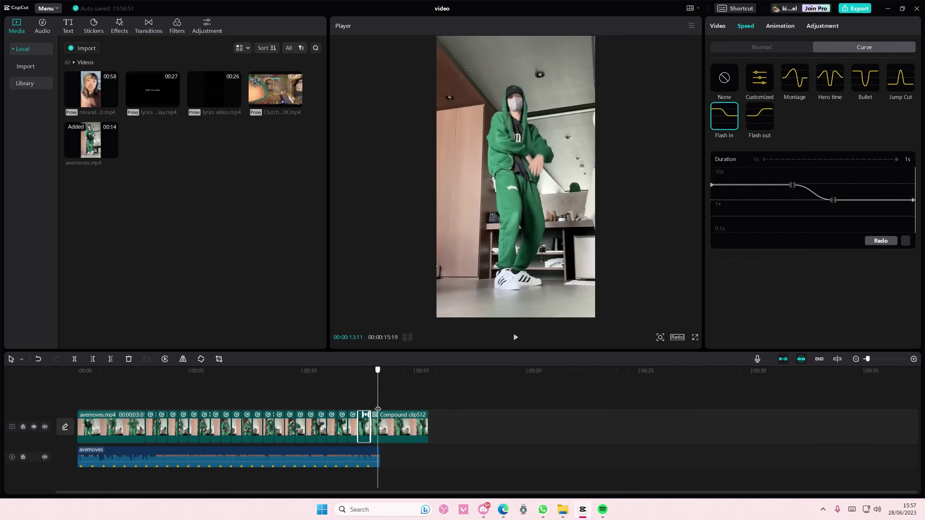
Add the white B&W clip from the library and place it on a track above the video, over the first cut
left_click_drag(379, 410, 55, 401)
left_click(358, 402)
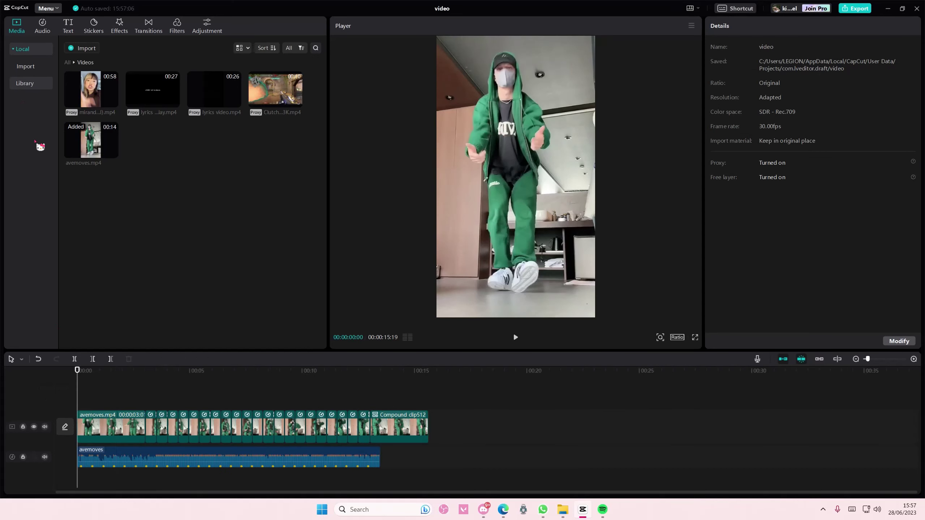
left_click(25, 84)
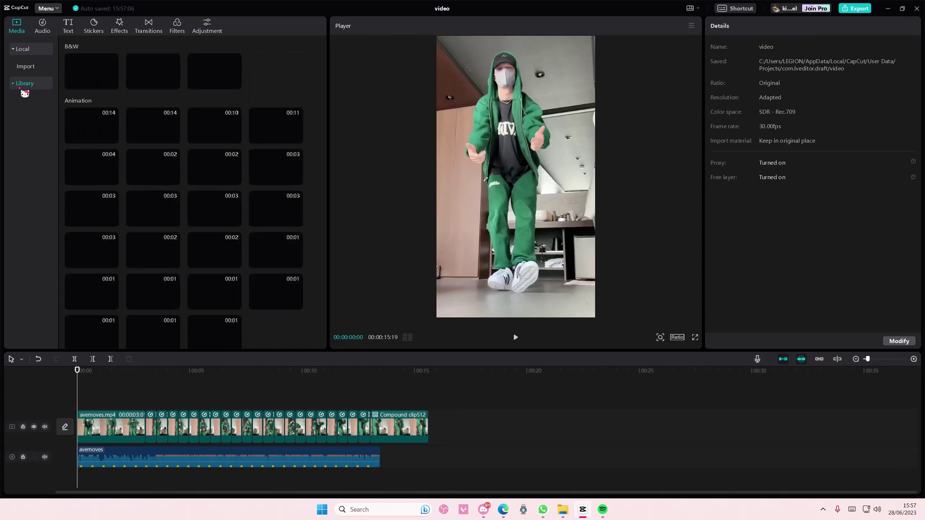
left_click(113, 83)
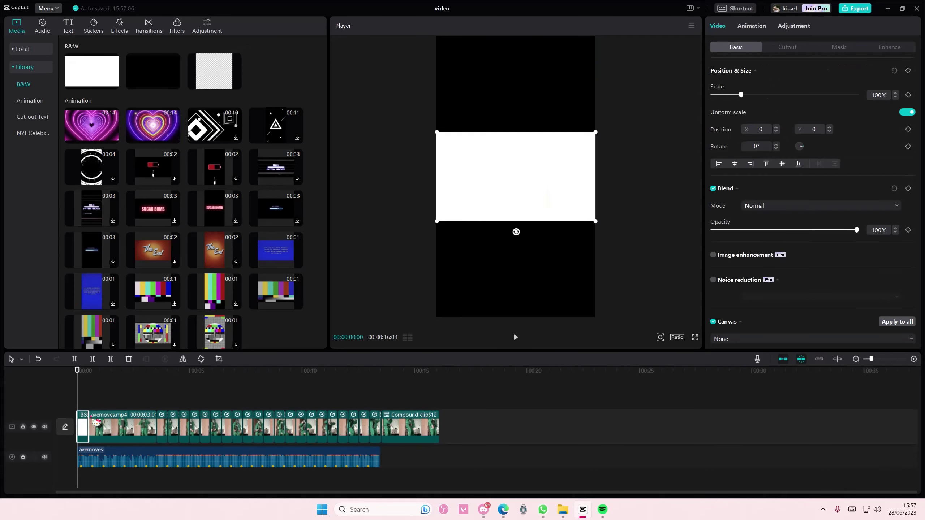
left_click_drag(84, 424, 138, 388)
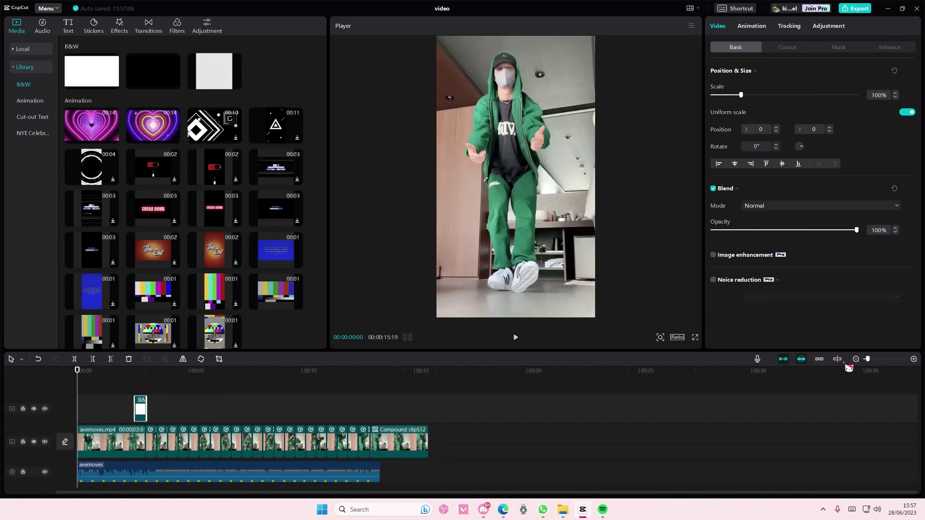
left_click(876, 359)
mouse_move(260, 410)
left_mouse_down()
mouse_move(276, 409)
mouse_move(267, 404)
left_mouse_up()
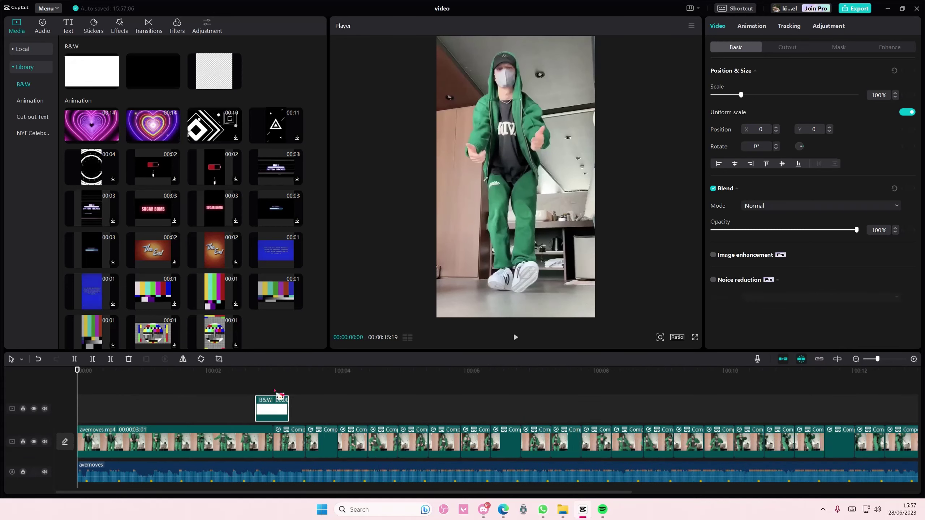
Scale the white clip to 330% so it covers the whole frame and set its blend mode to Overlay
left_click(276, 381)
left_click(281, 409)
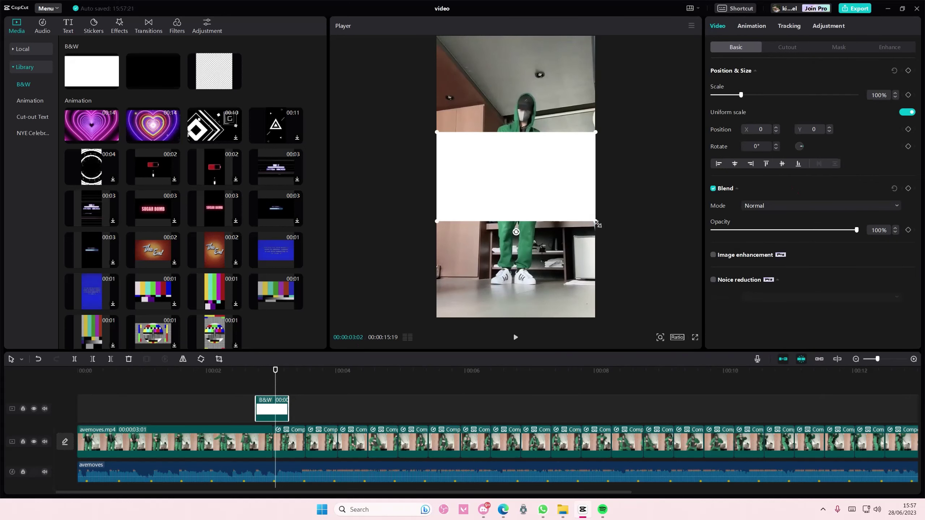
left_click(779, 208)
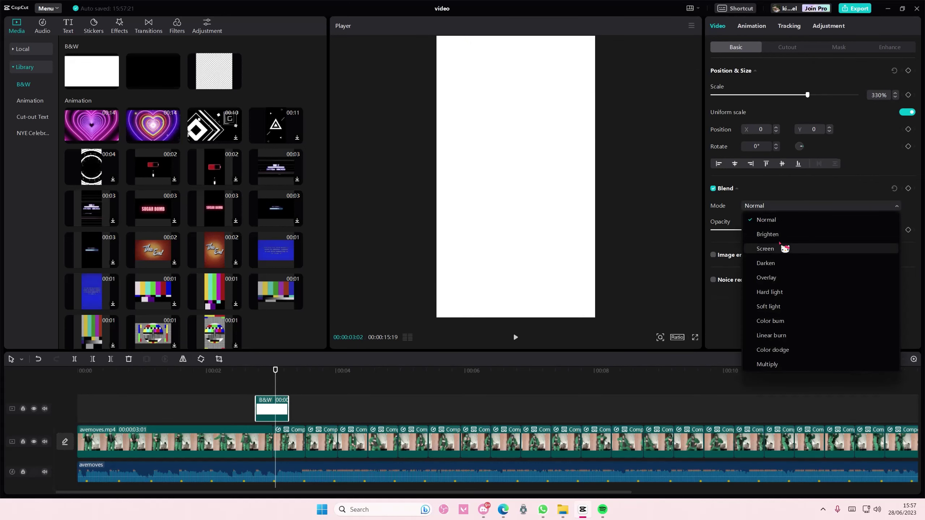
left_click(786, 285)
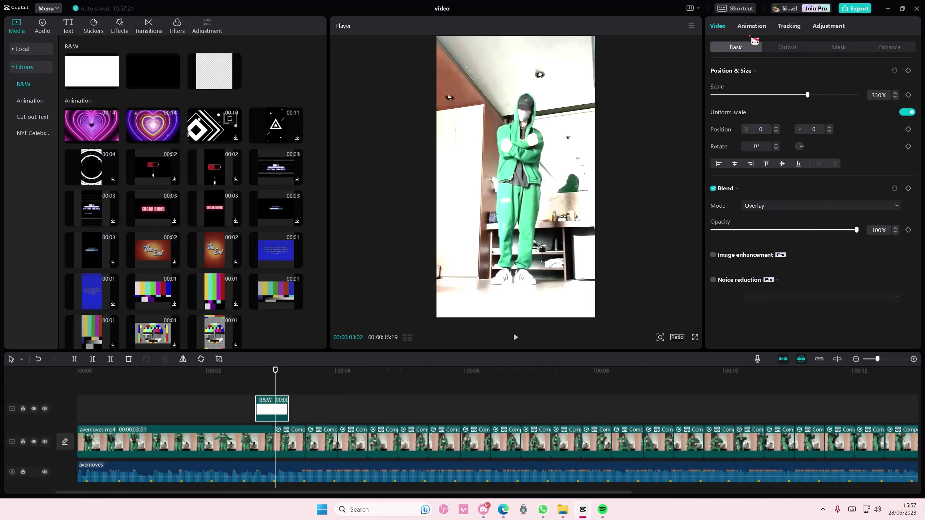
Apply the Fade Out exit animation to the white overlay clip
left_click(751, 32)
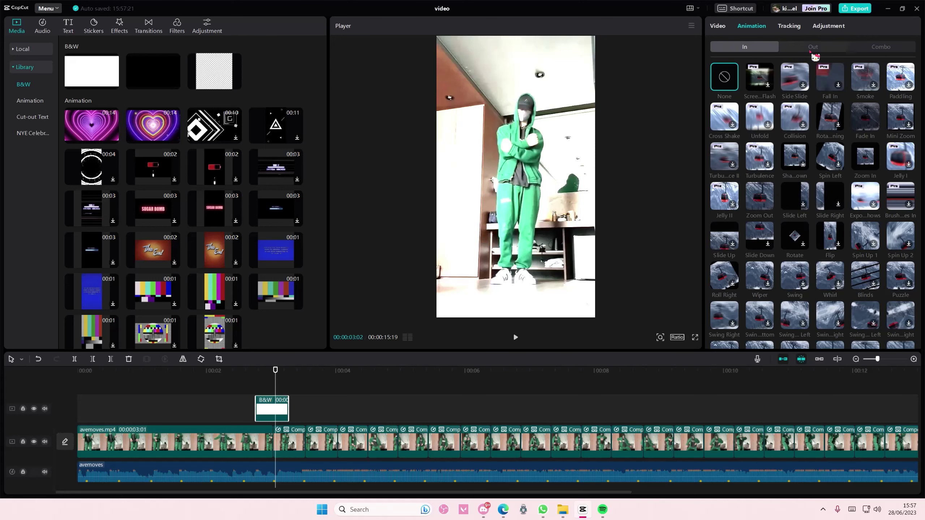
left_click(813, 51)
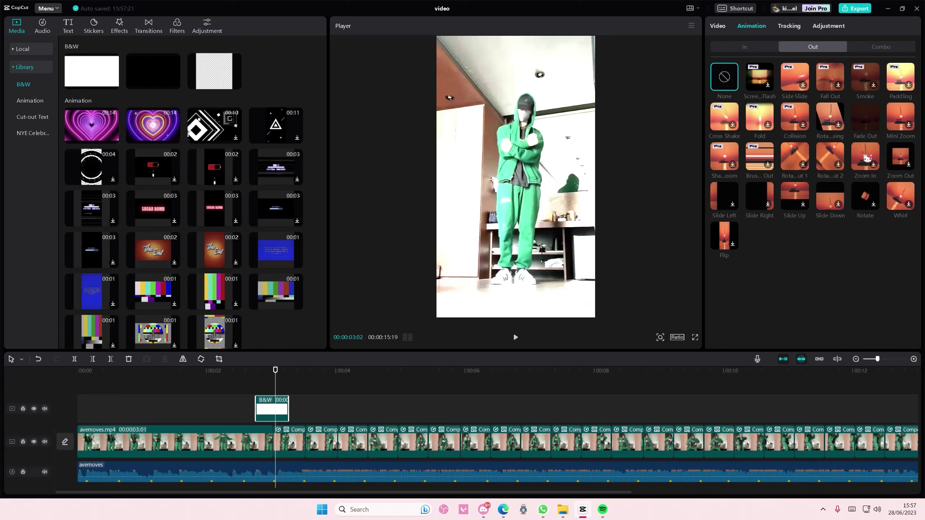
left_click(865, 117)
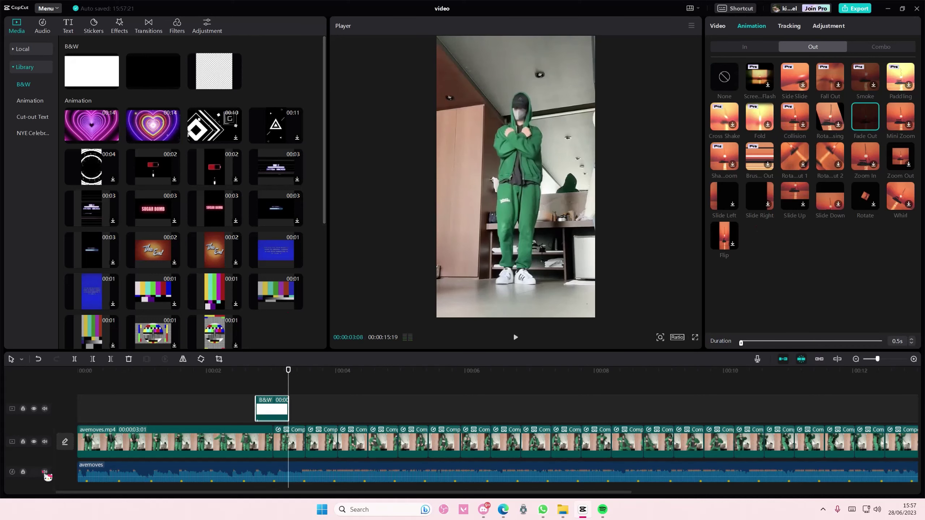
Mute the audio track and play back the white flash from 00:00:02:23
left_click(44, 472)
left_click(254, 381)
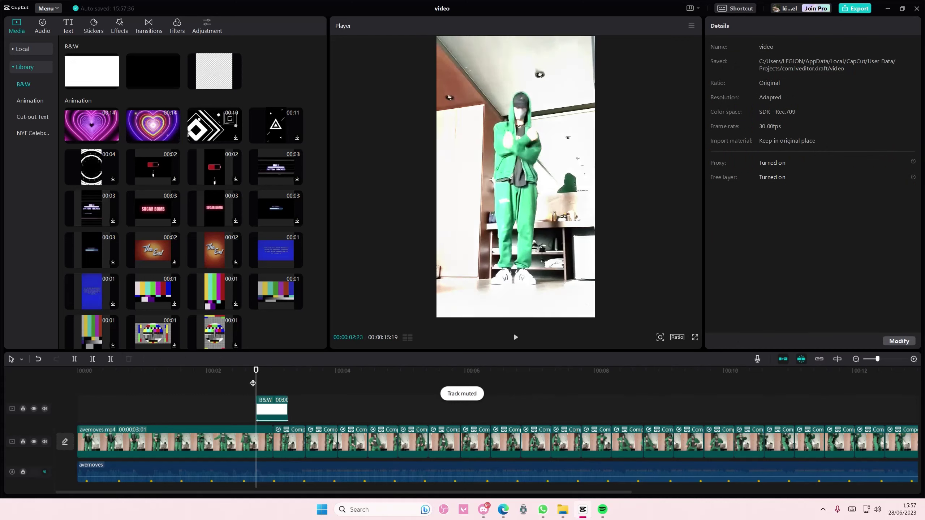
key("space")
Shorten the white overlay clip to about 0.2 s around the first cut and play back the flash
left_click(282, 409)
mouse_move(288, 409)
left_mouse_down()
mouse_move(269, 409)
mouse_move(276, 412)
left_mouse_up()
left_click(273, 382)
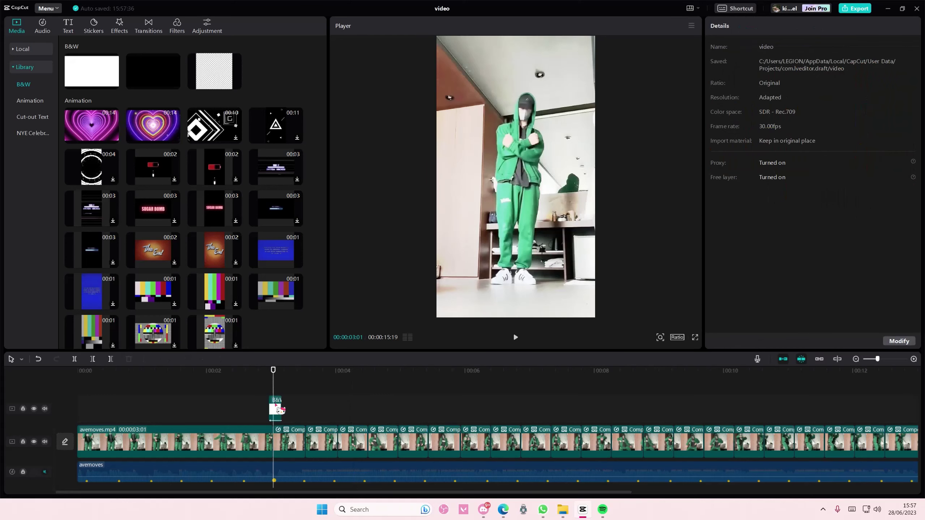
key("space")
key("space")
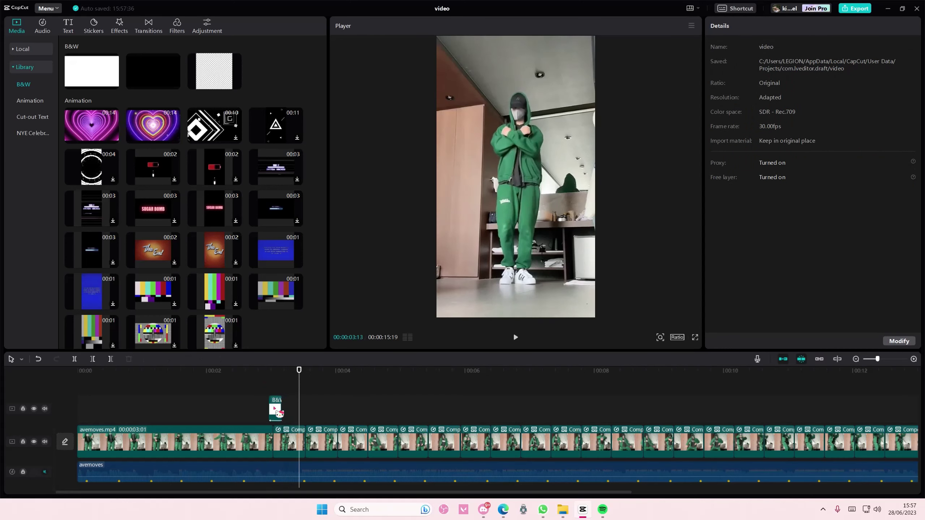
Copy the white flash clip and paste ten copies over the following beat cuts, up to 00:00:07:21
left_click(279, 413)
key("ctrl+v")
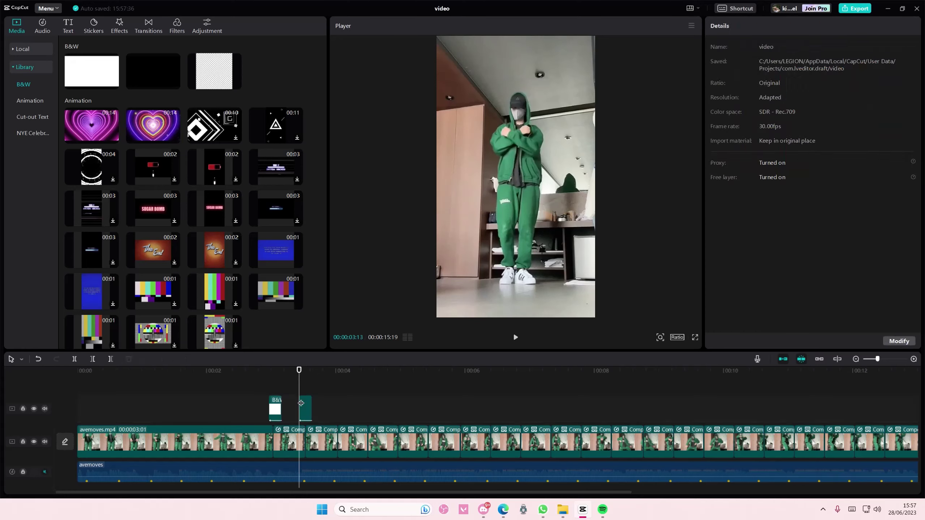
left_click_drag(299, 405, 574, 382)
key("ctrl+z")
key("ctrl+v")
key("ctrl+v")
key("ctrl+v")
key("ctrl+v")
key("ctrl+v")
key("ctrl+v")
key("ctrl+v")
key("ctrl+v")
key("ctrl+v")
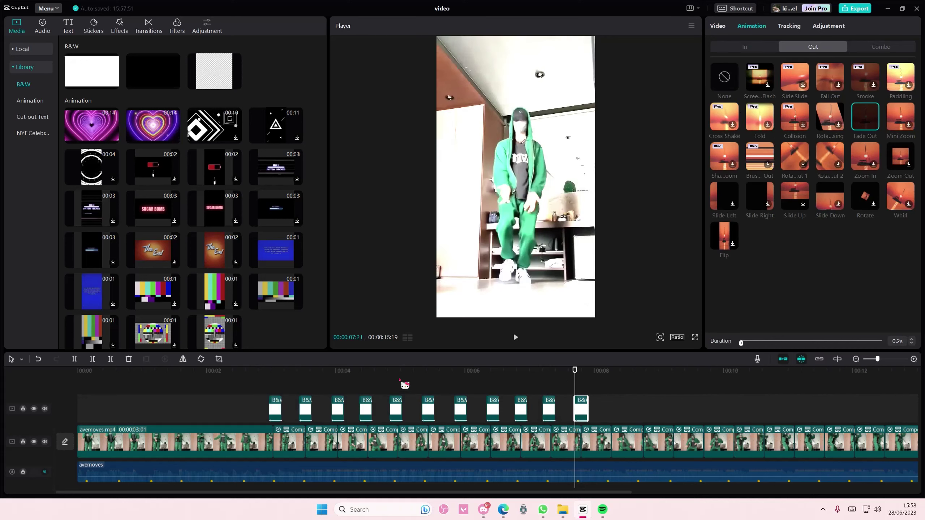
Play back the sequence from just before the first cut to check the white flashes against the beat cuts
left_click(252, 387)
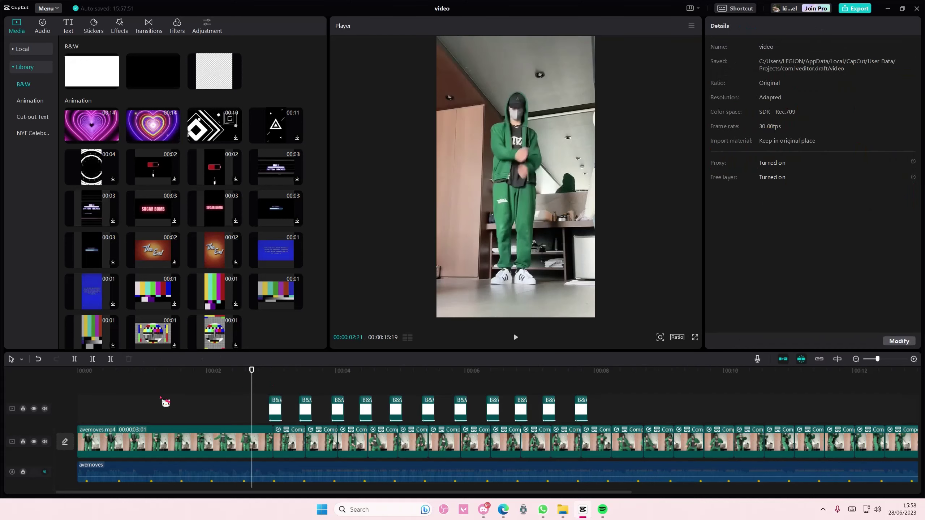
key("space")
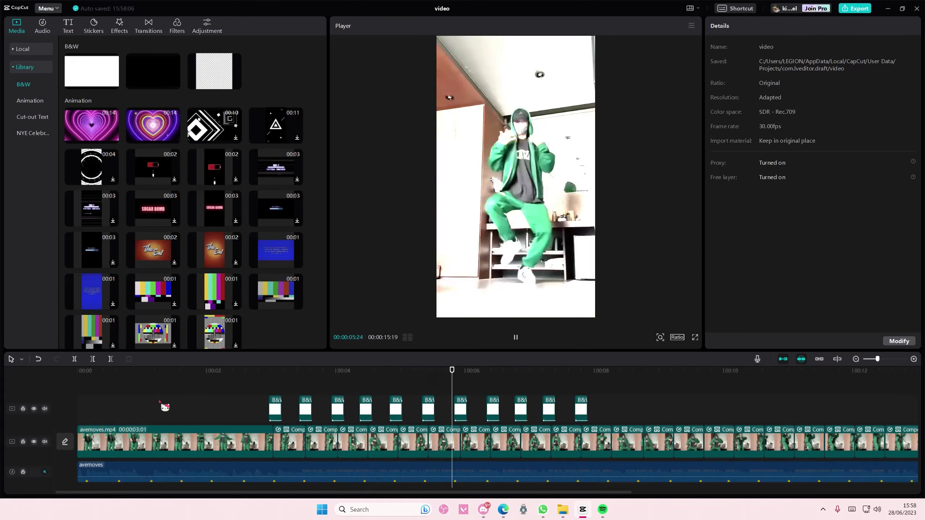
key("space")
left_click(250, 379)
key("space")
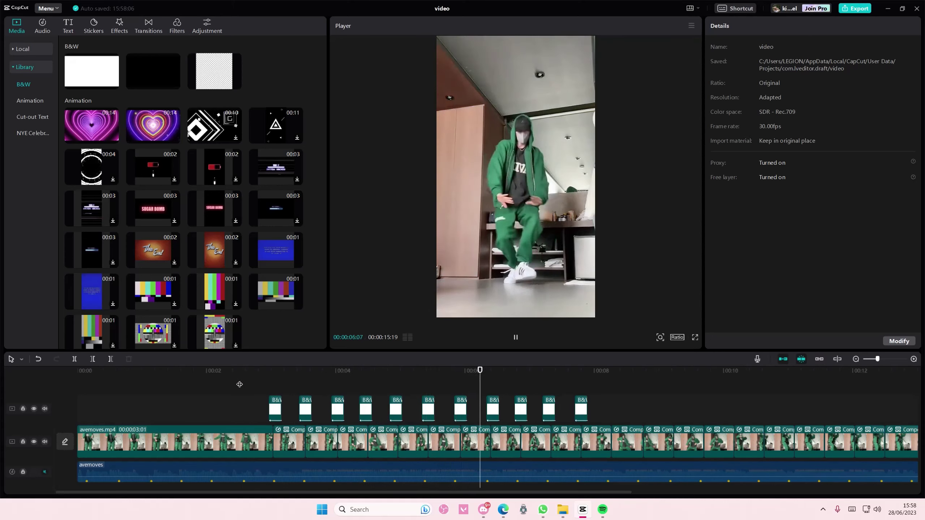
key("space")
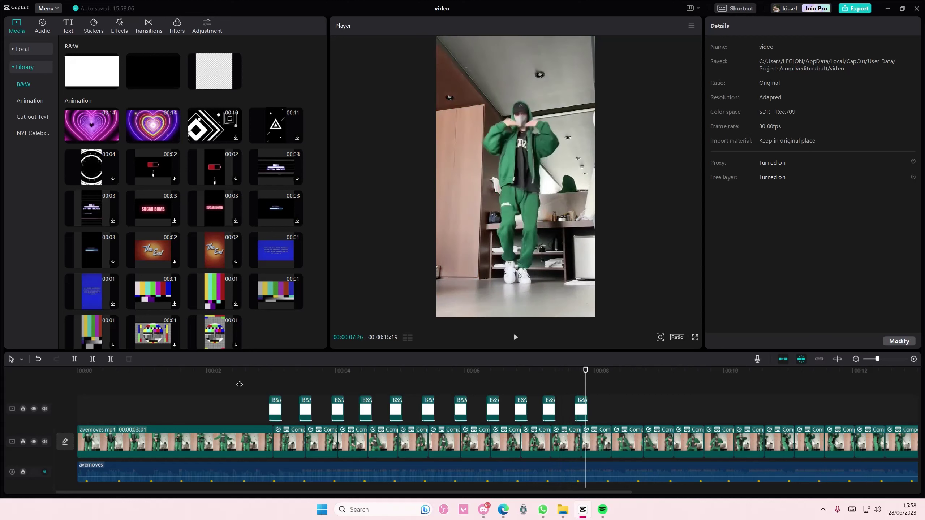